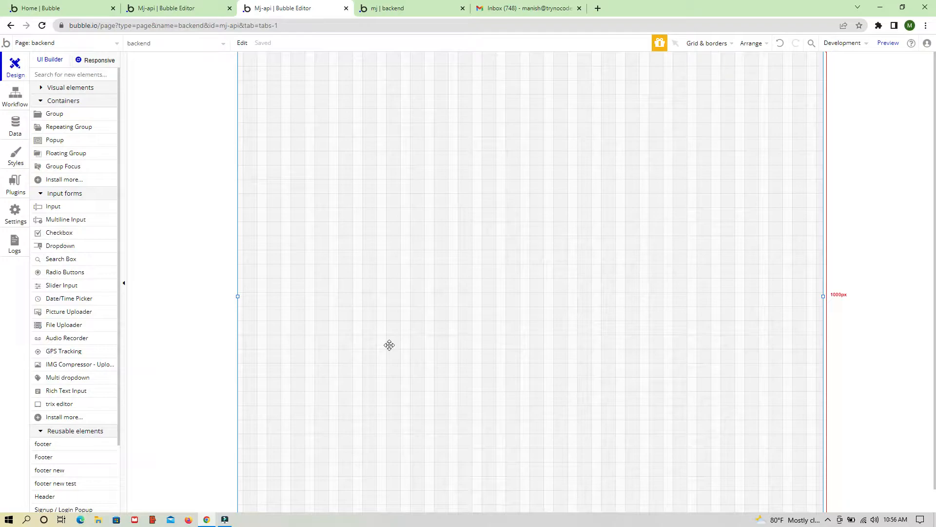
# Step: In the other editor tab, open the app's backend workflows and bring up the event types available for a new one
pyautogui.click(180, 7)
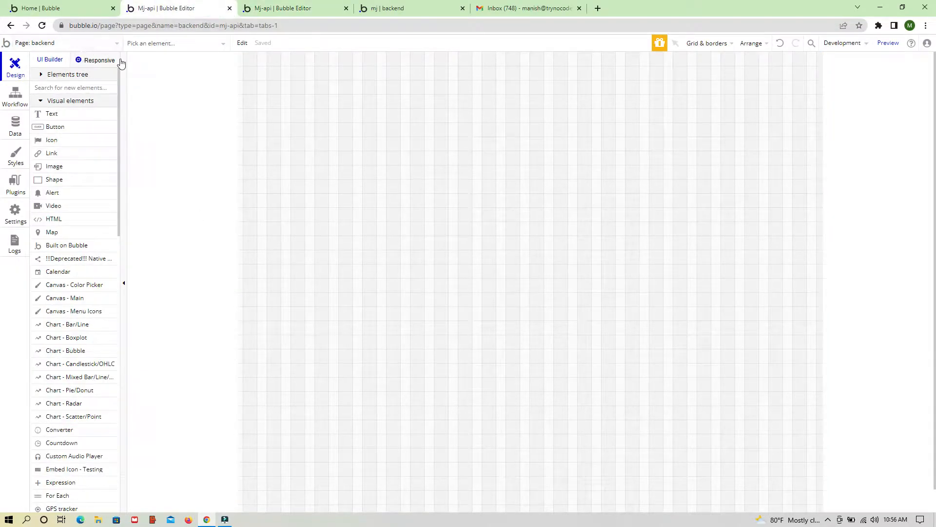
pyautogui.click(117, 44)
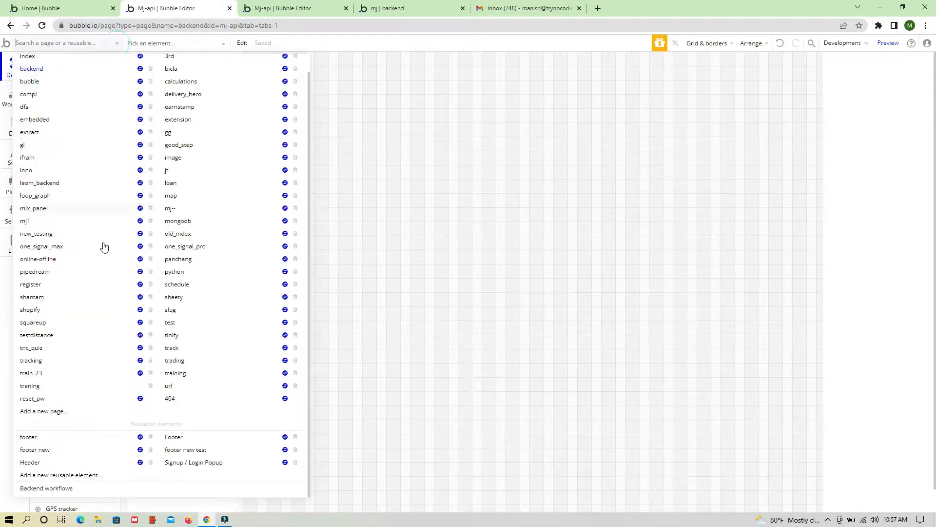
pyautogui.click(51, 489)
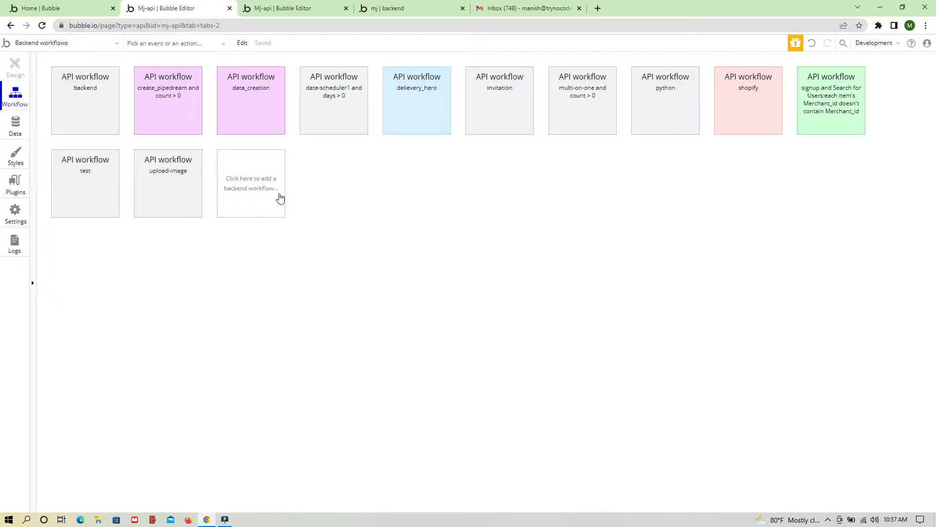
pyautogui.click(247, 183)
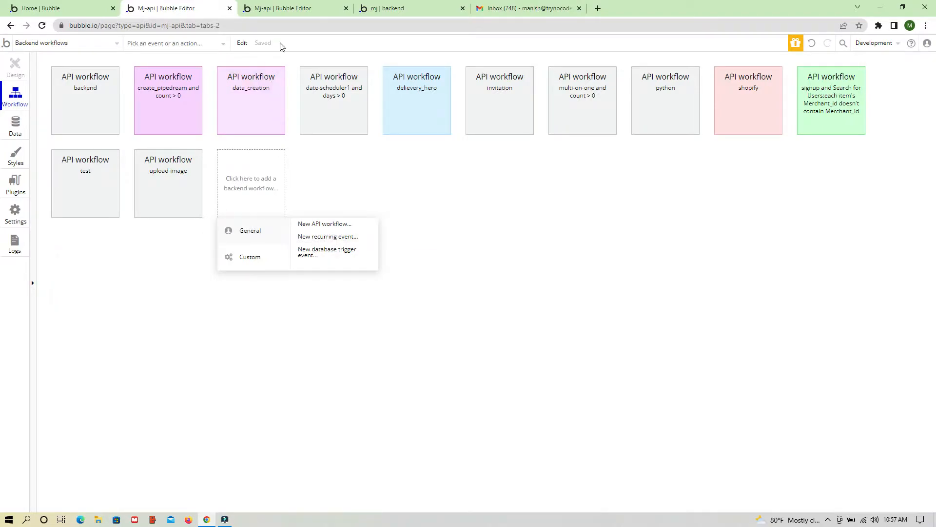
# Step: Examine the API settings that enable the Workflow API and the Backend workflows entry in the page list
pyautogui.click(296, 6)
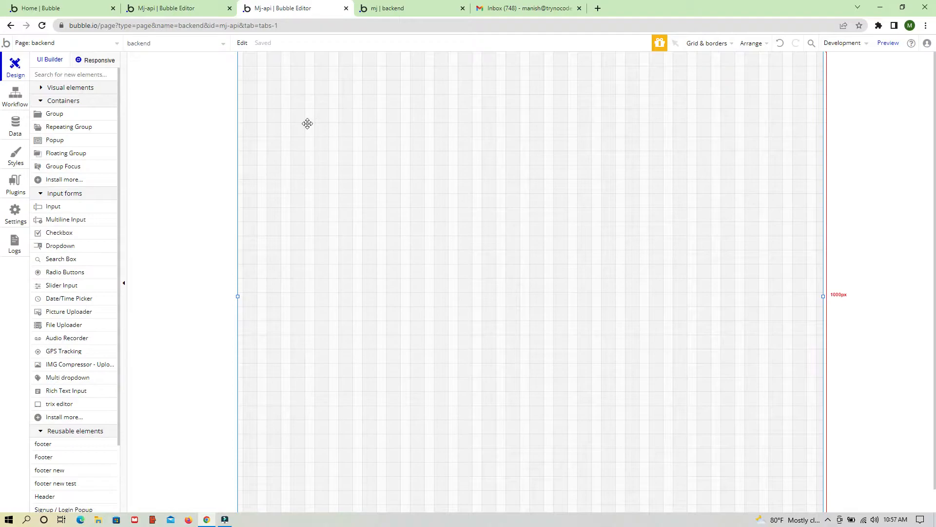
pyautogui.click(116, 44)
pyautogui.scroll(-1, 23, 471)
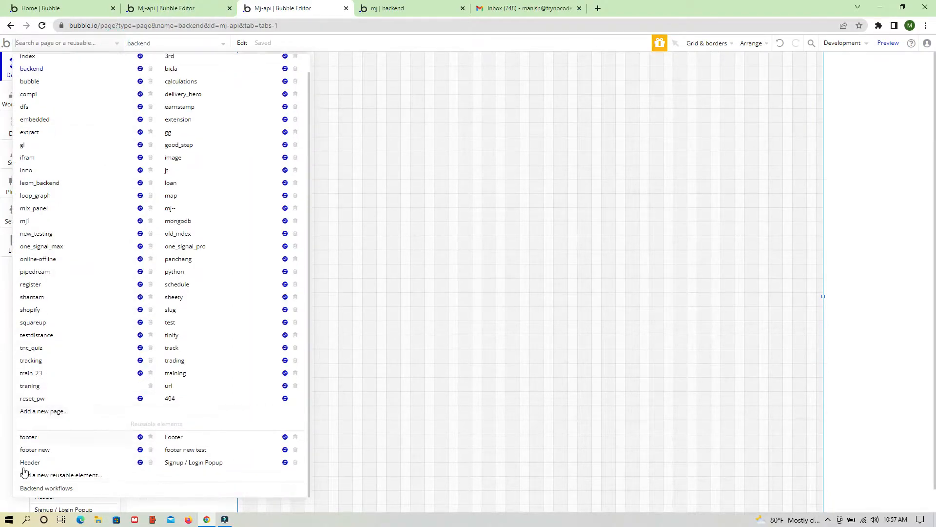
pyautogui.click(443, 226)
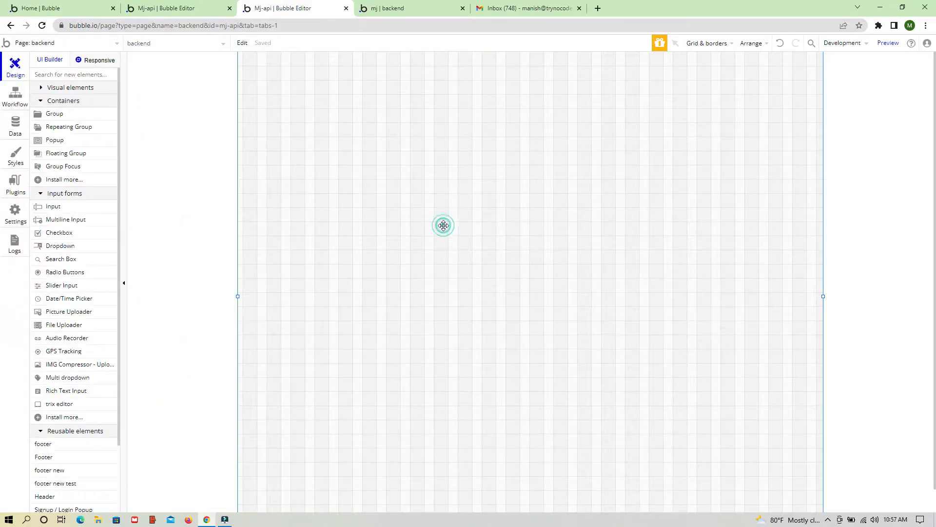
pyautogui.click(13, 215)
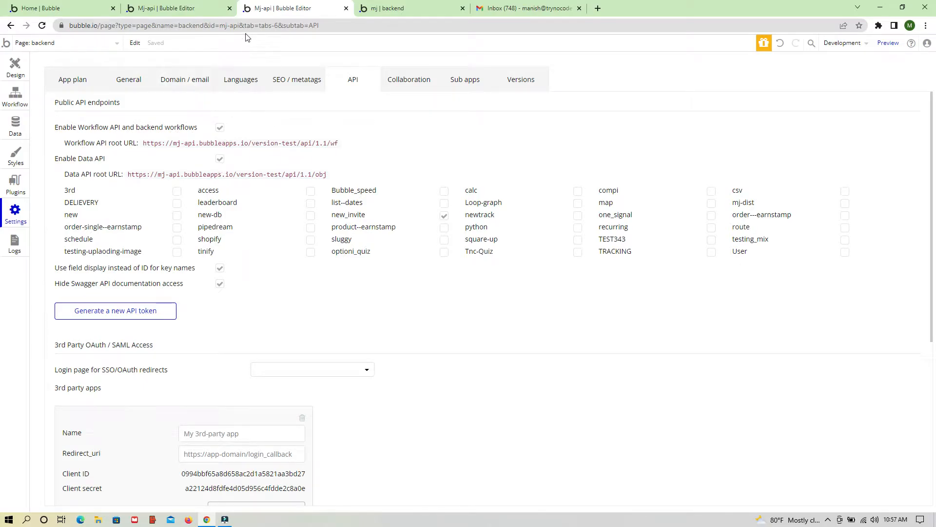
pyautogui.click(204, 14)
pyautogui.click(268, 3)
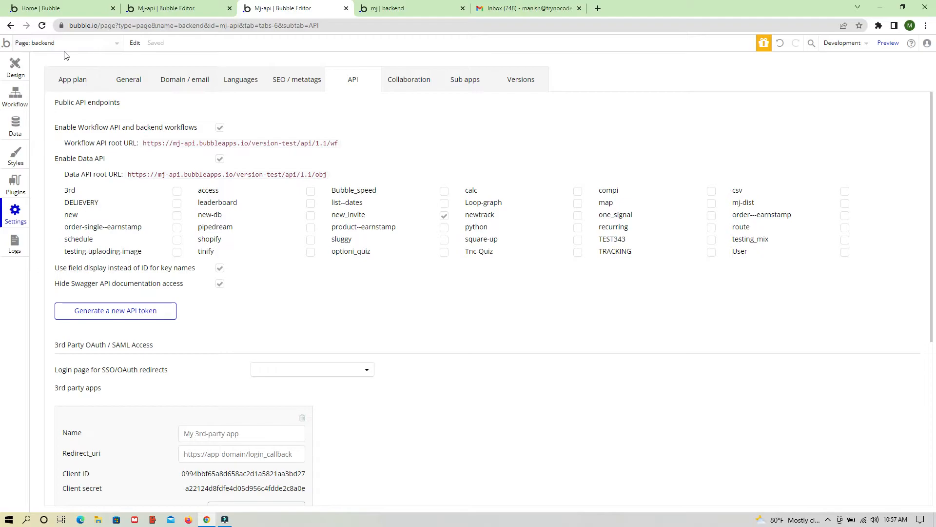
pyautogui.click(89, 44)
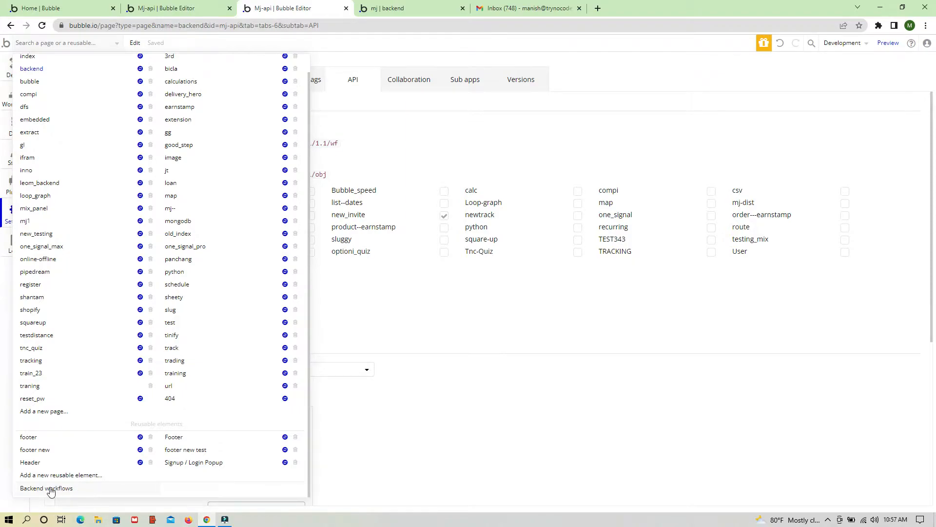
pyautogui.click(172, 7)
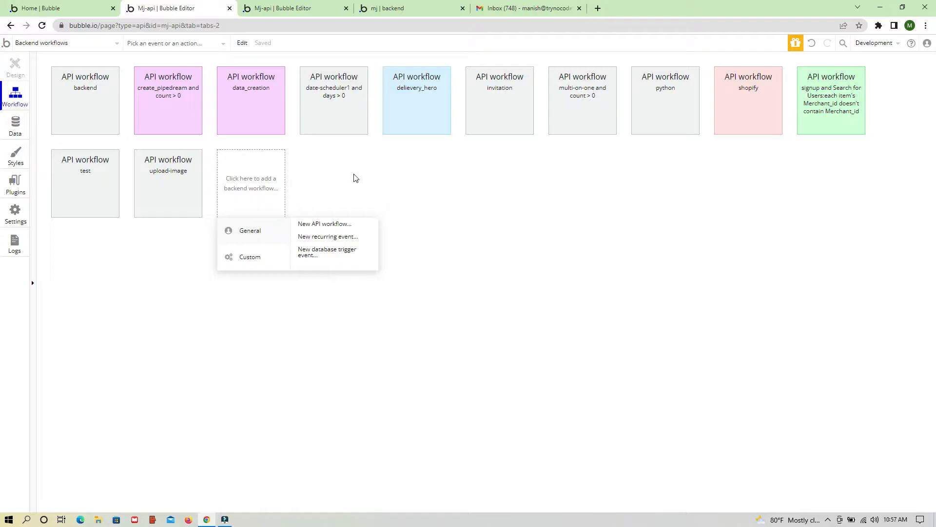
pyautogui.click(355, 178)
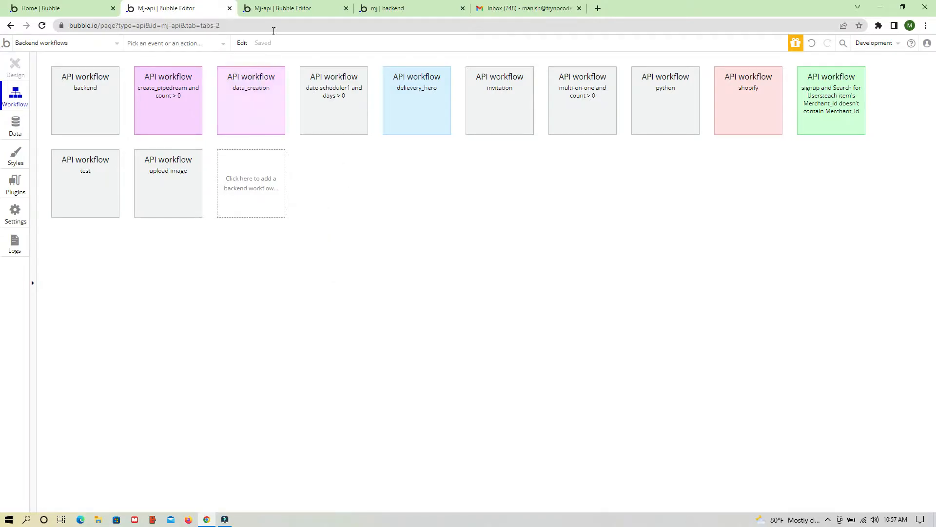
pyautogui.click(297, 9)
pyautogui.click(373, 123)
pyautogui.hotkey('ctrl', 'pageup')
# Step: Add a new recurring event to the backend workflows and name it reminder
pyautogui.click(256, 189)
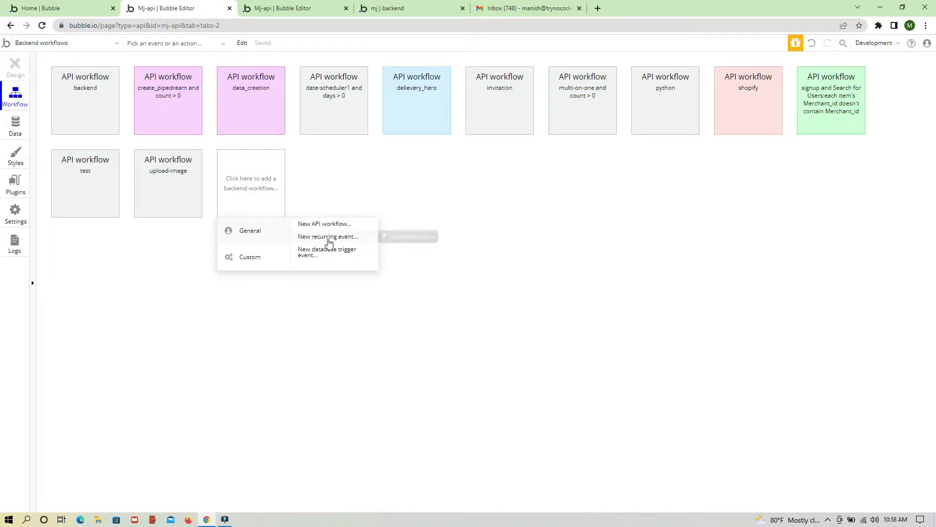
pyautogui.click(328, 238)
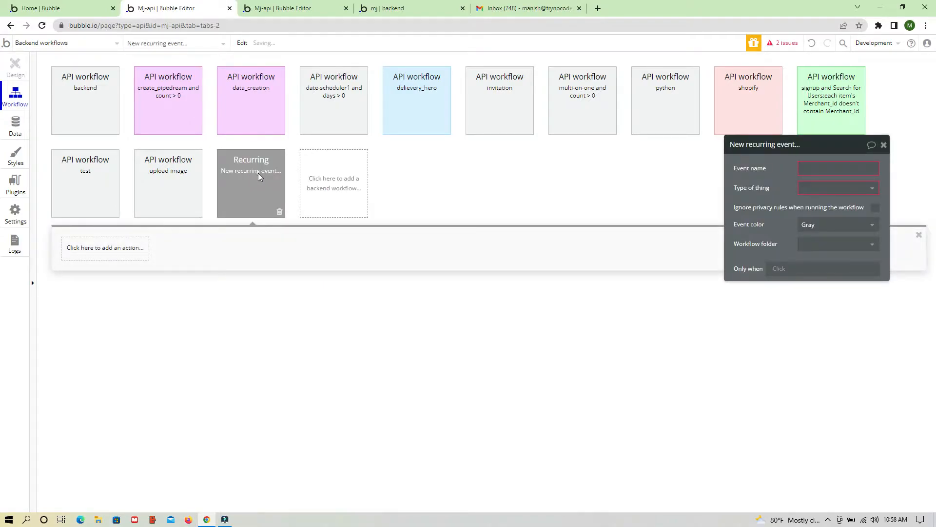
pyautogui.click(821, 166)
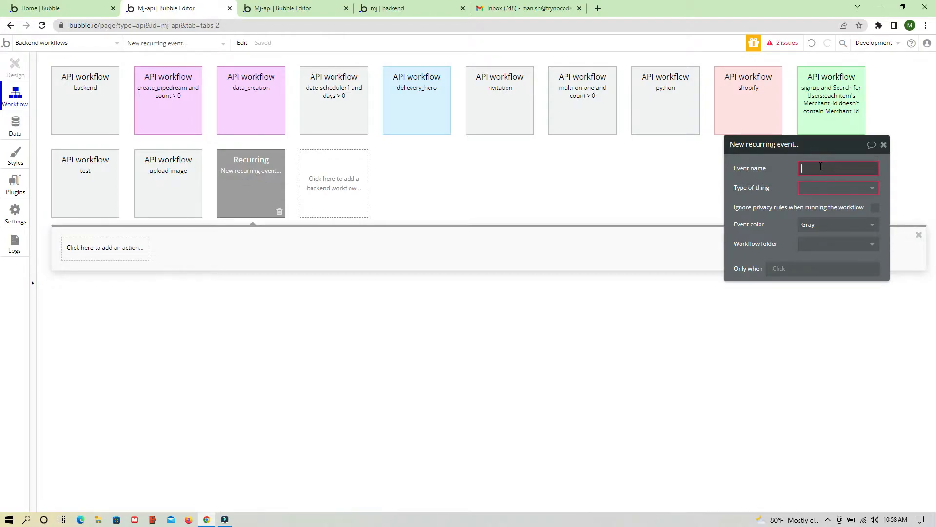
pyautogui.press('Return')
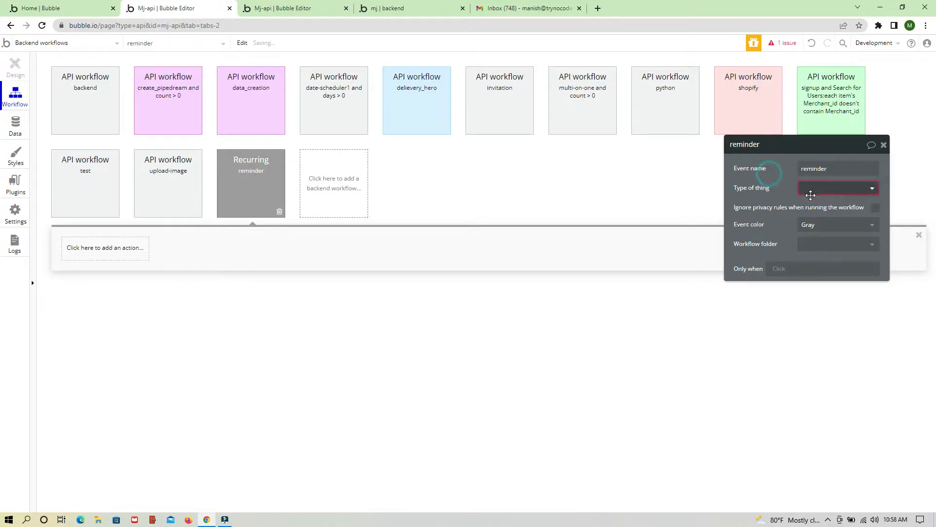
pyautogui.click(823, 191)
pyautogui.click(770, 205)
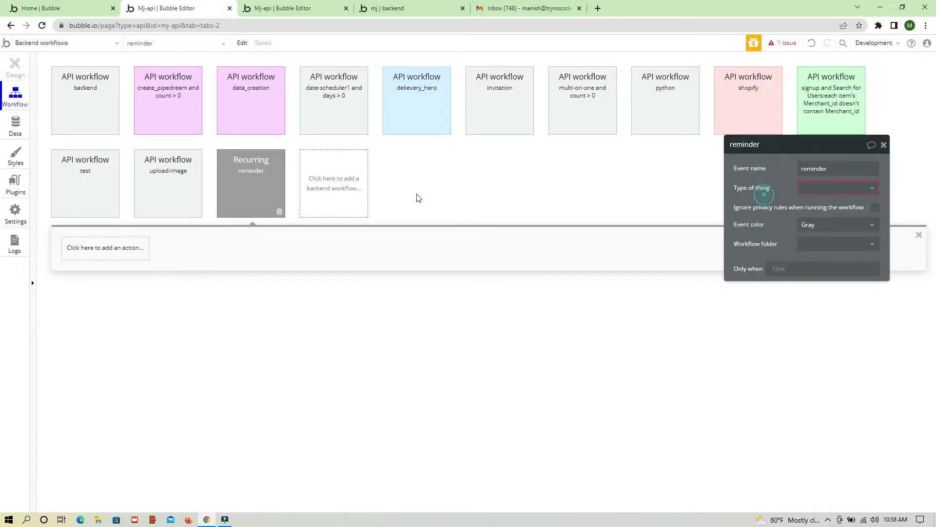
# Step: Create a custom data type named reminder in the app's database
pyautogui.click(274, 7)
pyautogui.click(14, 128)
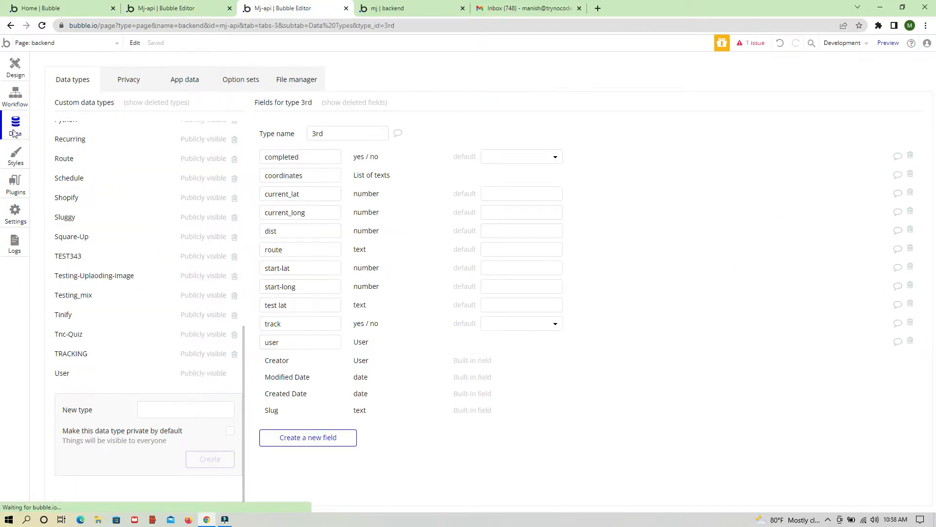
pyautogui.click(160, 409)
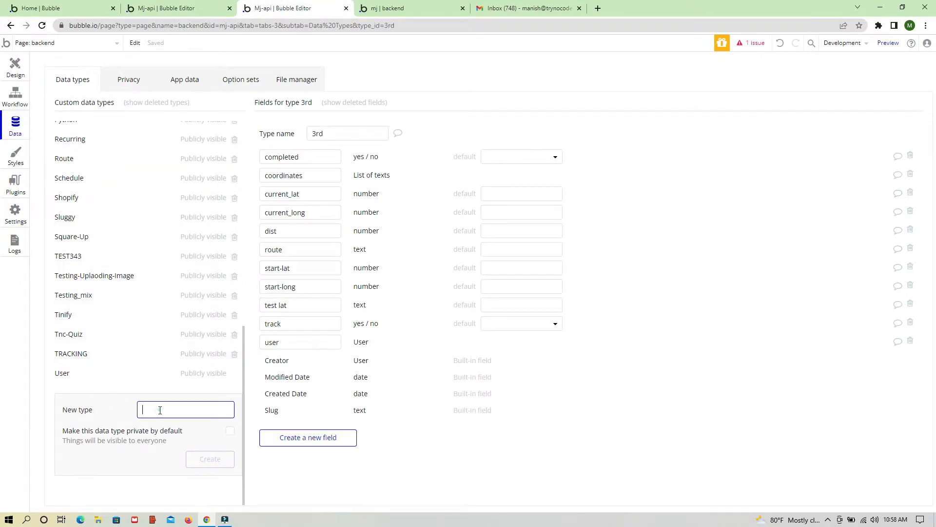
pyautogui.write('reminder')
pyautogui.click(208, 457)
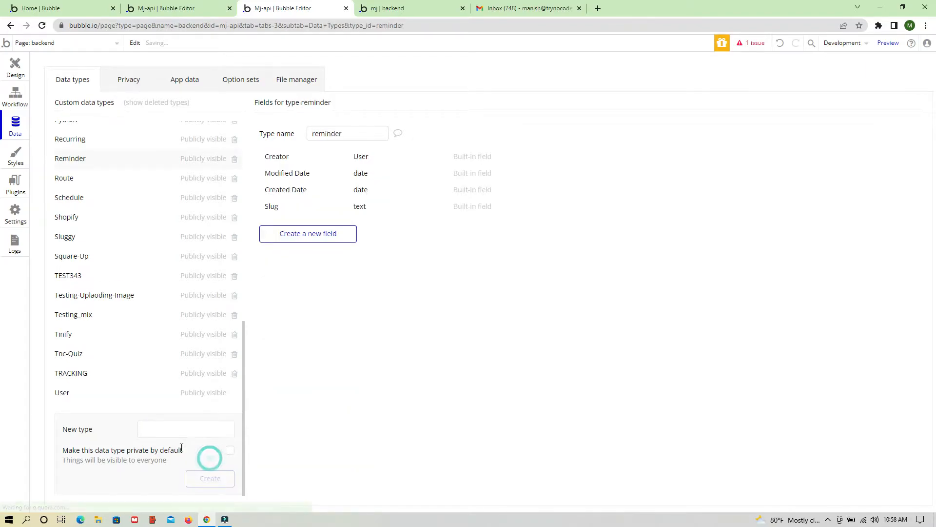
# Step: Add a text field named email to the reminder data type
pyautogui.click(322, 230)
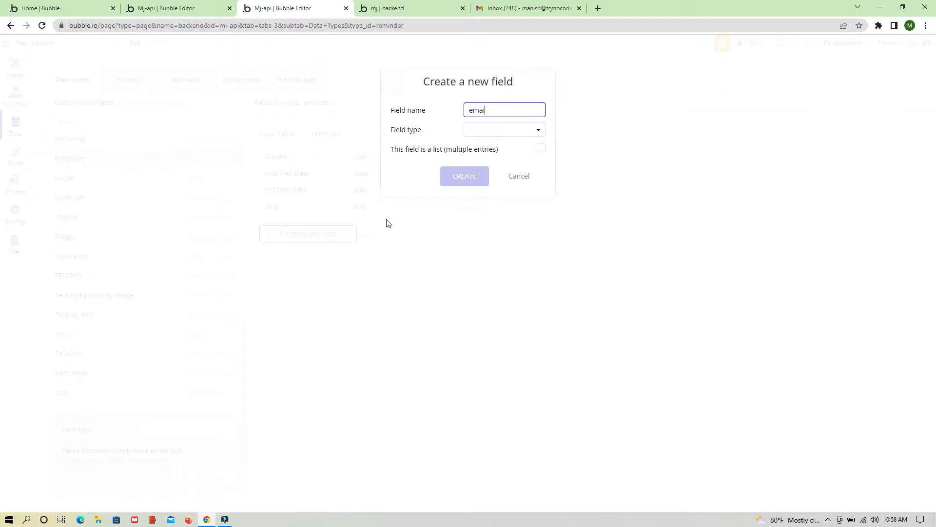
pyautogui.click(487, 129)
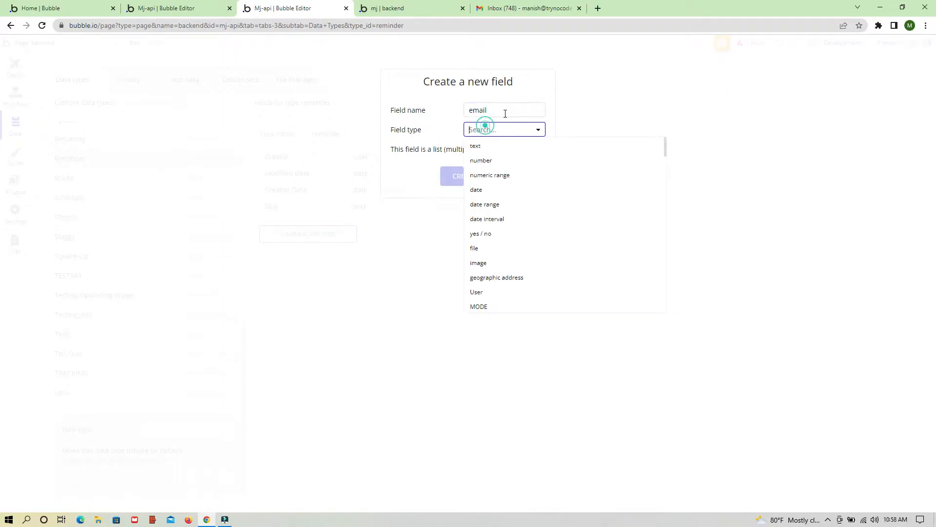
pyautogui.click(483, 148)
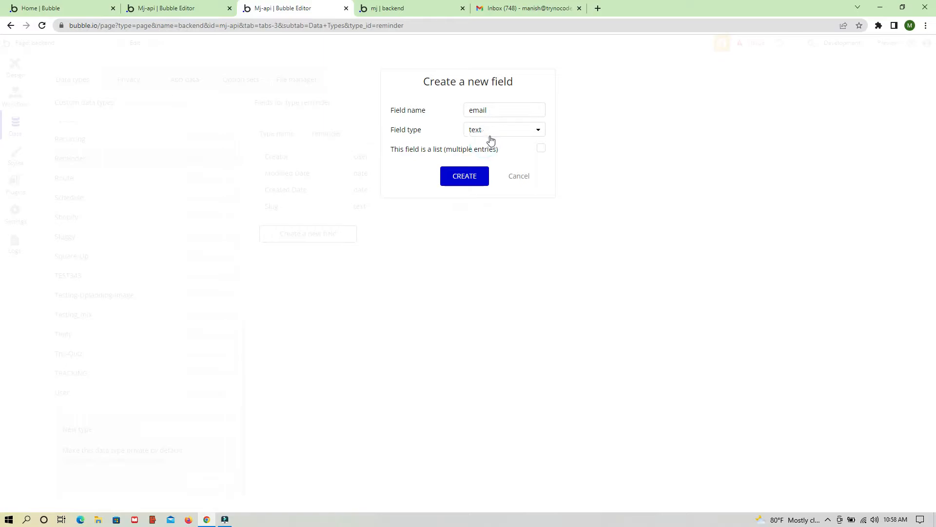
pyautogui.click(465, 179)
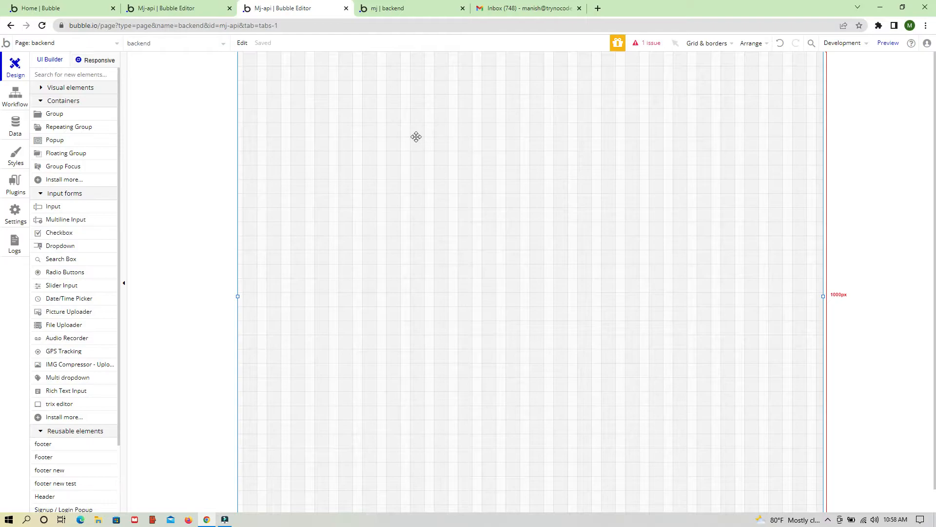
# Step: Draw a text input about 450 by 78 px near the top of the backend page
pyautogui.click(170, 7)
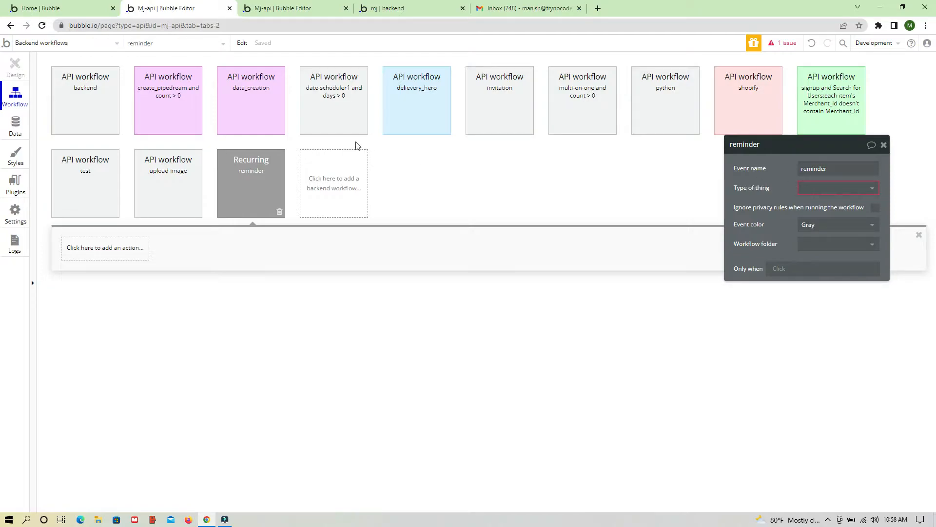
pyautogui.click(276, 8)
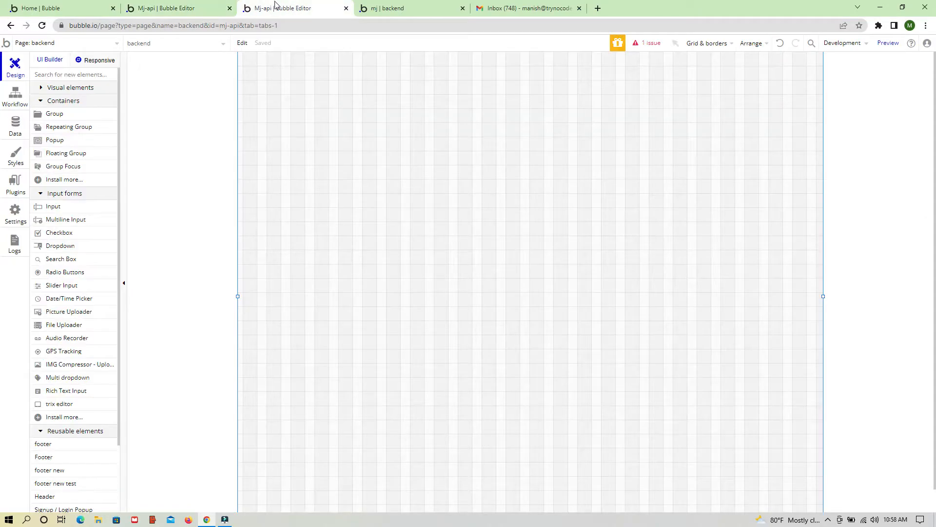
pyautogui.click(54, 207)
pyautogui.moveTo(304, 72); pyautogui.dragTo(524, 110)
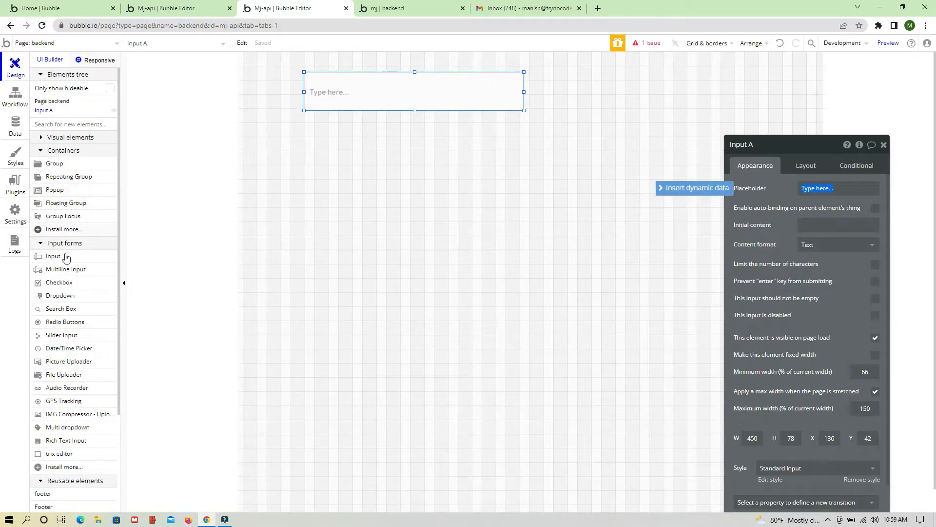
pyautogui.scroll(-3, 59, 273)
pyautogui.scroll(3, 68, 323)
# Step: Place a button about 244 by 61 px beside the input and label it submit
pyautogui.click(42, 138)
pyautogui.click(57, 163)
pyautogui.moveTo(533, 75); pyautogui.dragTo(653, 104)
pyautogui.moveTo(590, 93); pyautogui.dragTo(597, 92)
pyautogui.click(768, 192)
pyautogui.write('submit')
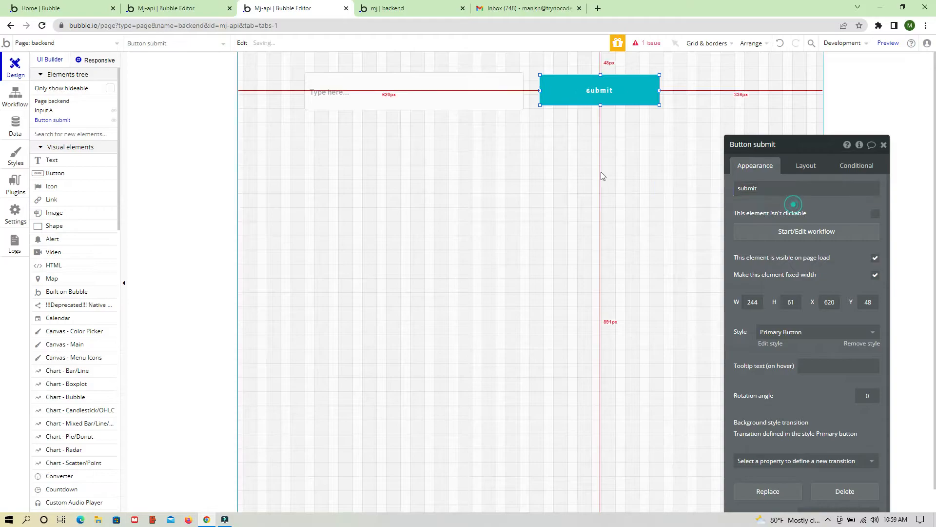
# Step: Start the submit button's click workflow with a Create a new thing action of type reminder
pyautogui.click(807, 229)
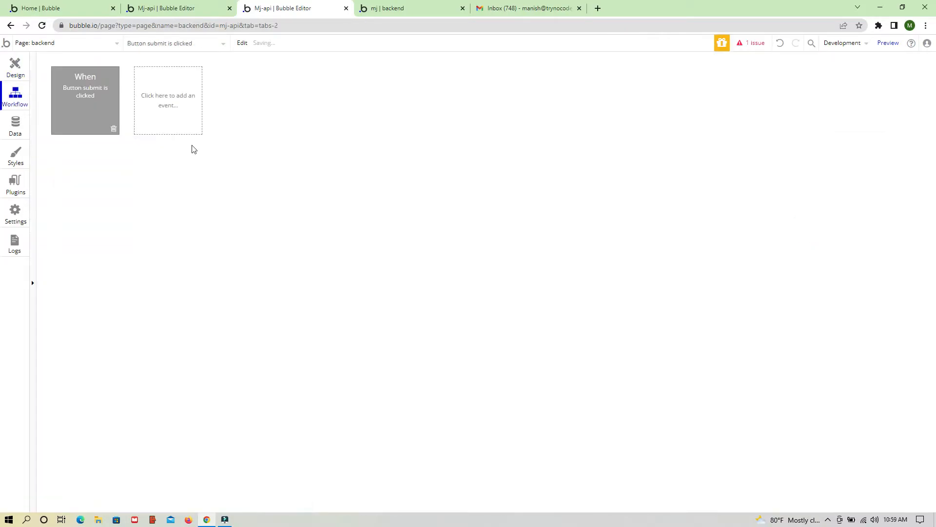
pyautogui.click(90, 165)
pyautogui.write('create')
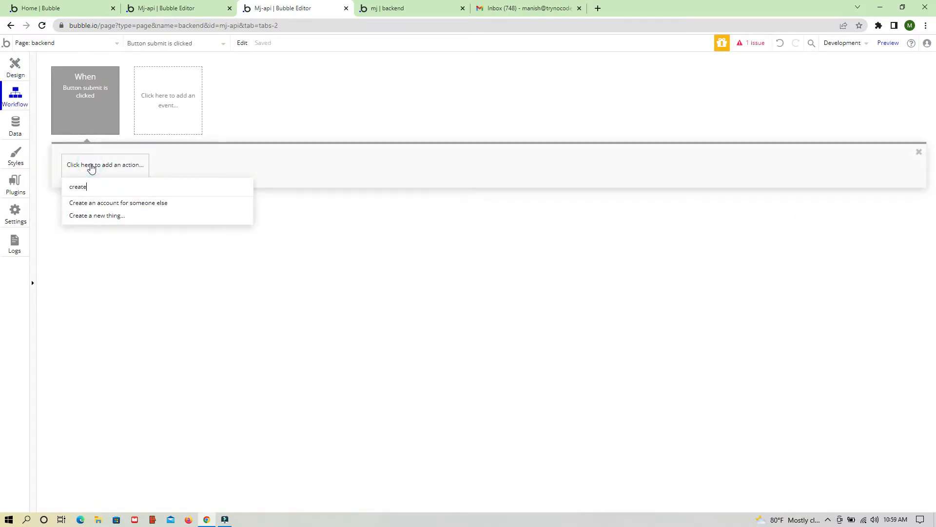
pyautogui.click(116, 218)
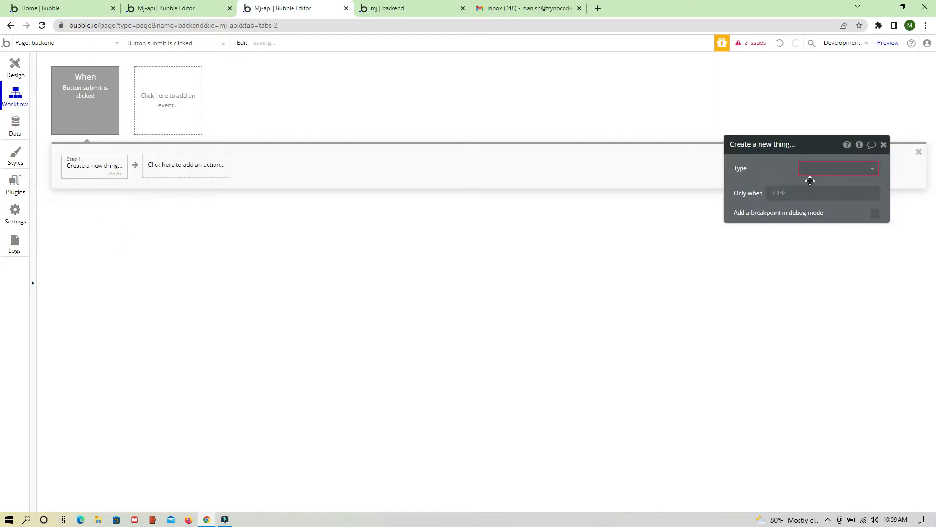
pyautogui.click(842, 171)
pyautogui.write('reminder')
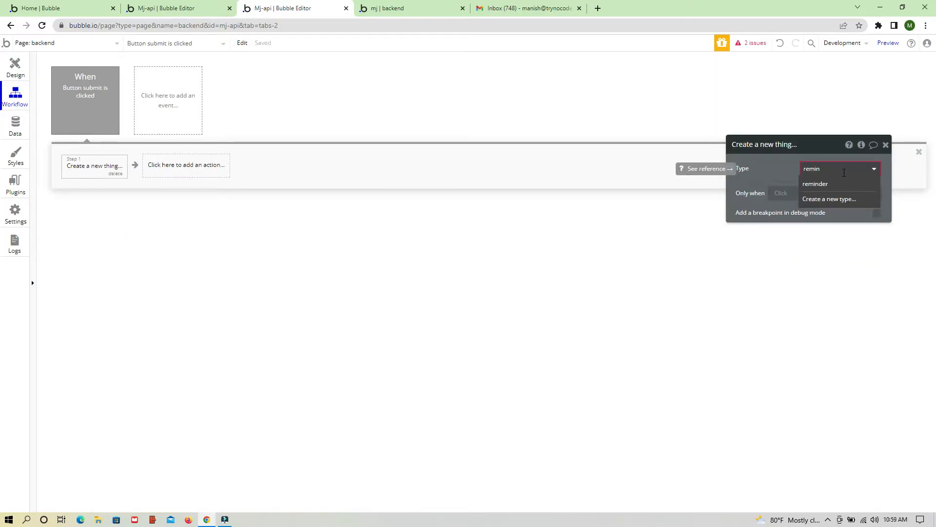
pyautogui.click(815, 184)
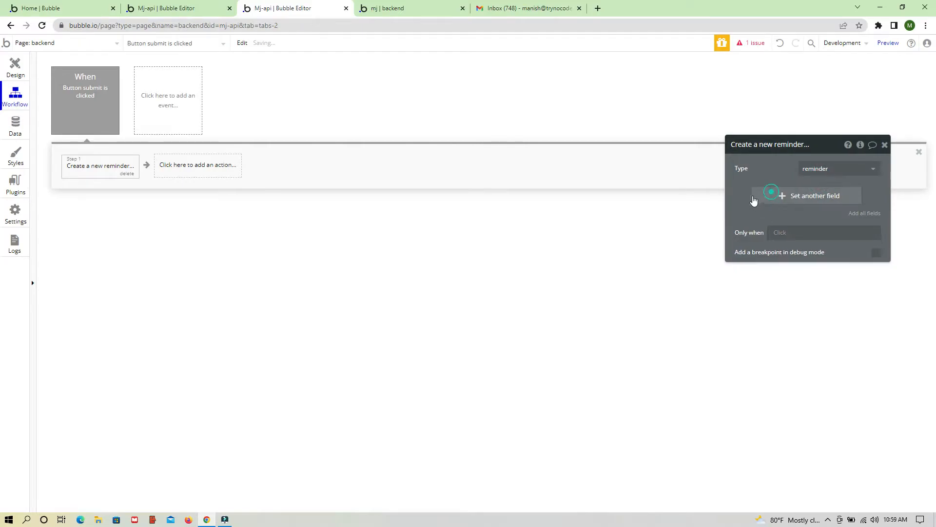
# Step: Set the email field of the Create a new reminder action to Input A's value
pyautogui.click(763, 195)
pyautogui.click(749, 202)
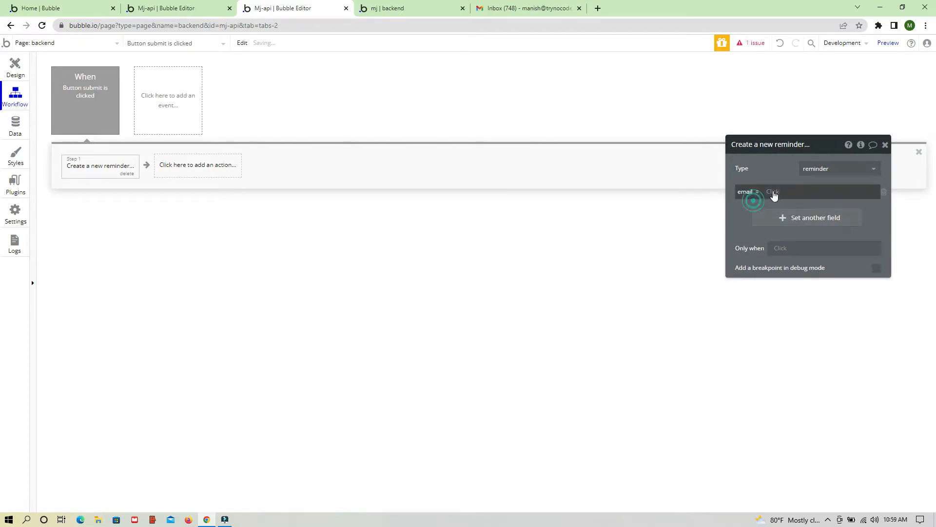
pyautogui.click(776, 193)
pyautogui.click(783, 306)
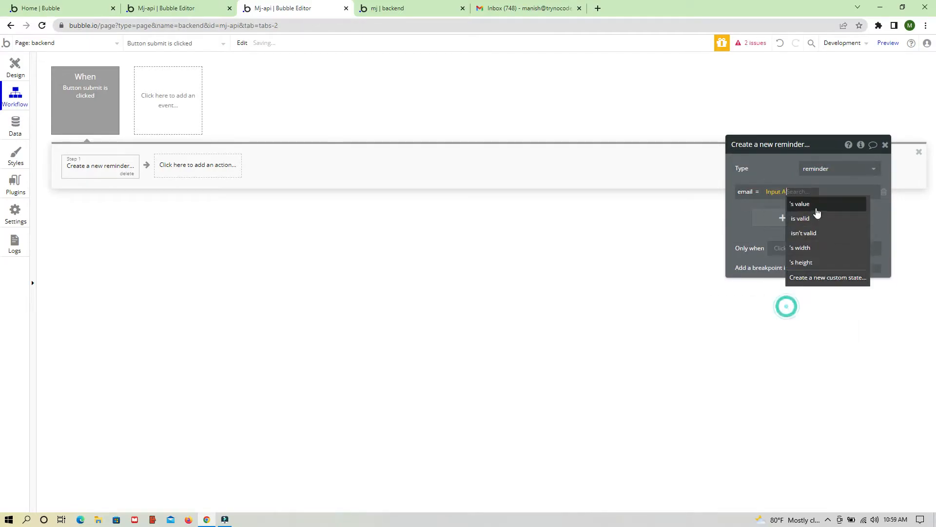
pyautogui.click(775, 162)
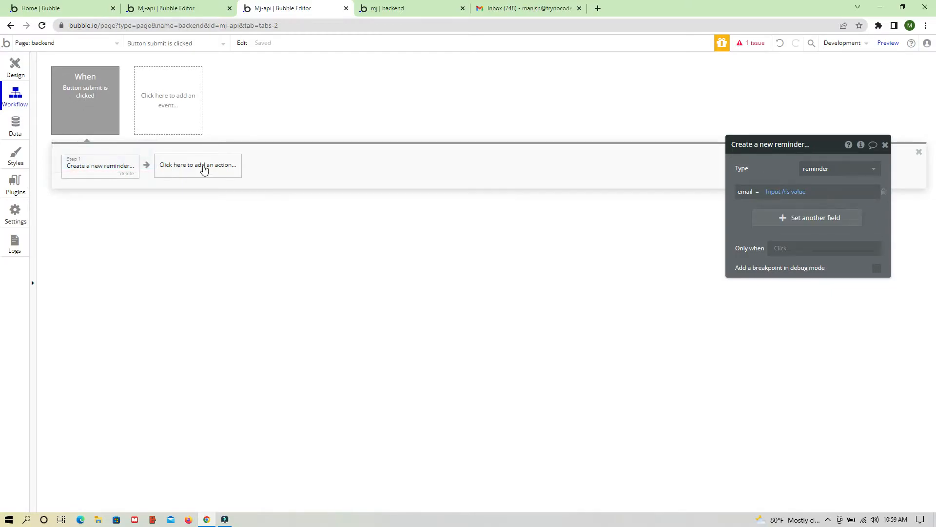
# Step: Add a Reset relevant inputs action as the second step of the submit button's workflow
pyautogui.click(201, 166)
pyautogui.click(196, 194)
pyautogui.click(317, 120)
# Step: Draw a repeating group about 927 by 423 px below the input and submit button on the backend page
pyautogui.click(14, 58)
pyautogui.scroll(-3, 73, 351)
pyautogui.scroll(-6, 69, 433)
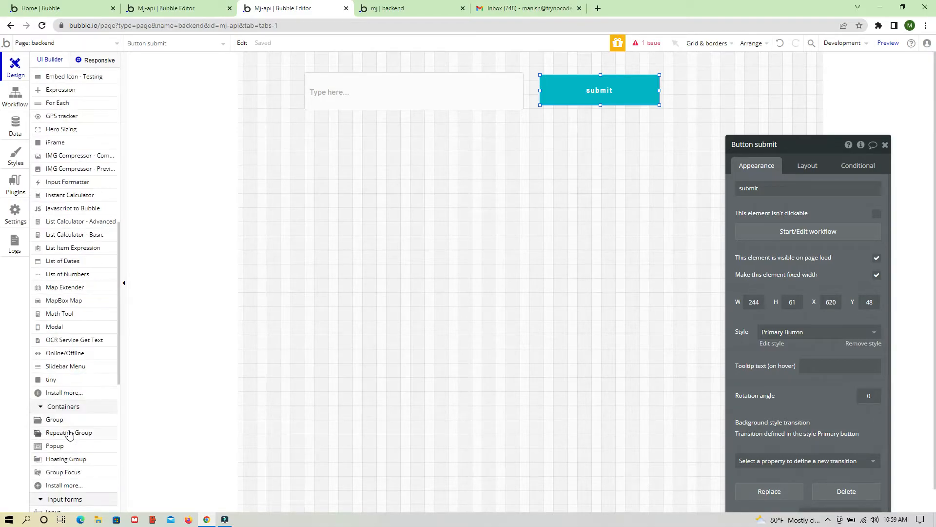
pyautogui.click(64, 434)
pyautogui.moveTo(306, 125)
pyautogui.mouseDown()
pyautogui.moveTo(441, 226)
pyautogui.moveTo(758, 332)
pyautogui.mouseUp()
pyautogui.click(529, 215)
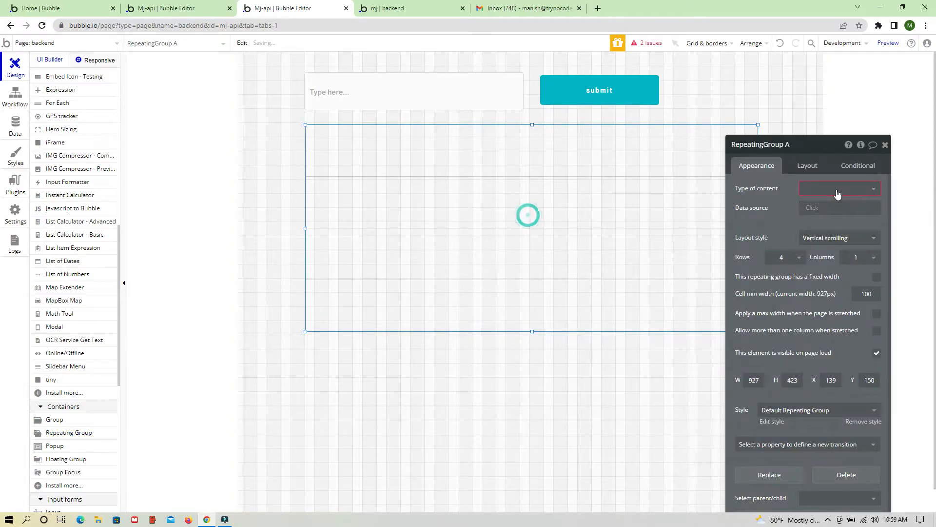
# Step: Set the repeating group's type of content to reminder and its data source to a search for reminders
pyautogui.click(834, 187)
pyautogui.write('remin')
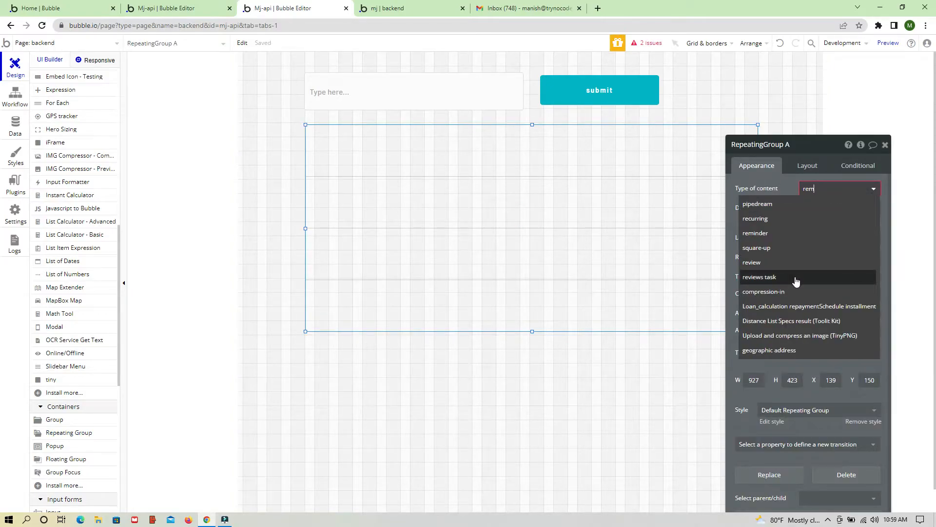
pyautogui.click(761, 204)
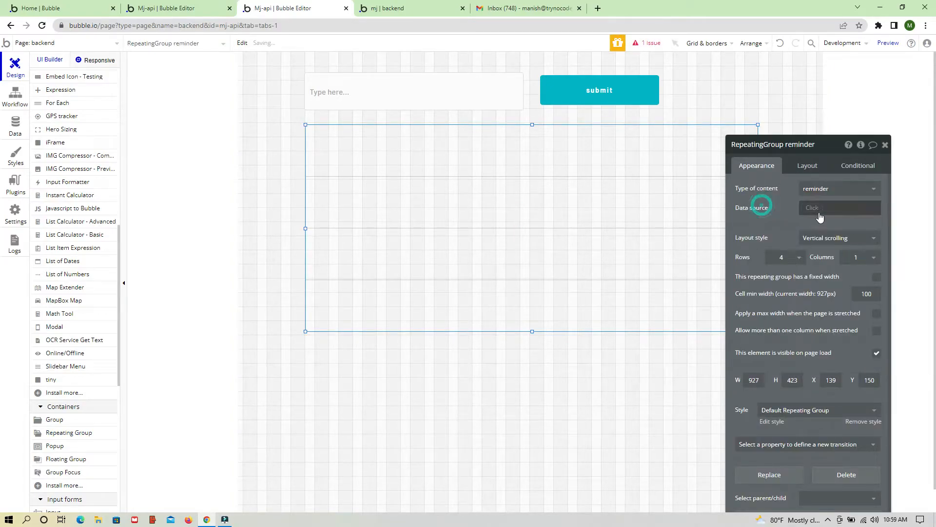
pyautogui.click(811, 208)
pyautogui.click(825, 249)
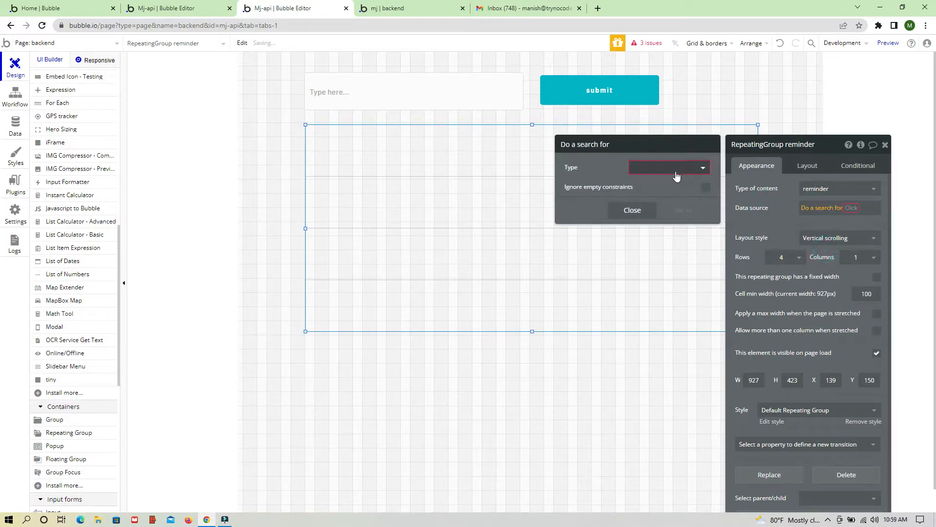
pyautogui.click(675, 168)
pyautogui.write('remin')
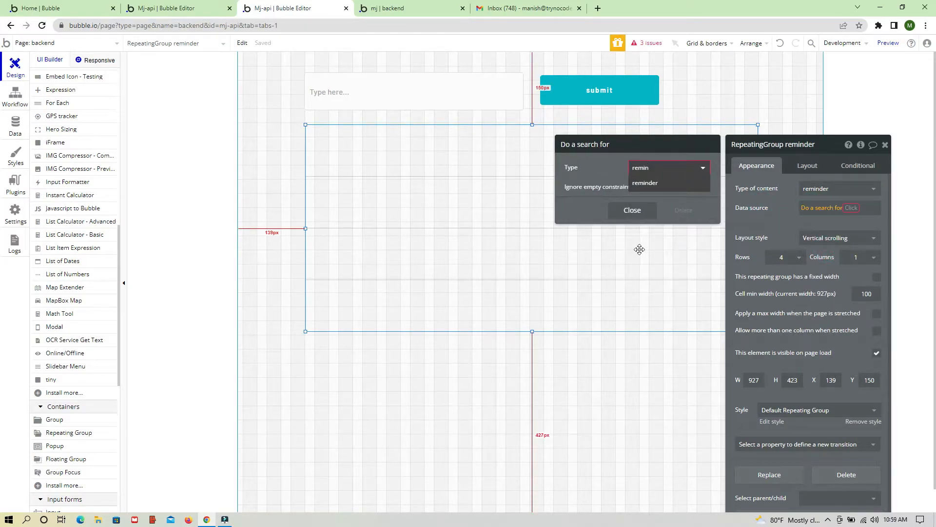
pyautogui.click(646, 182)
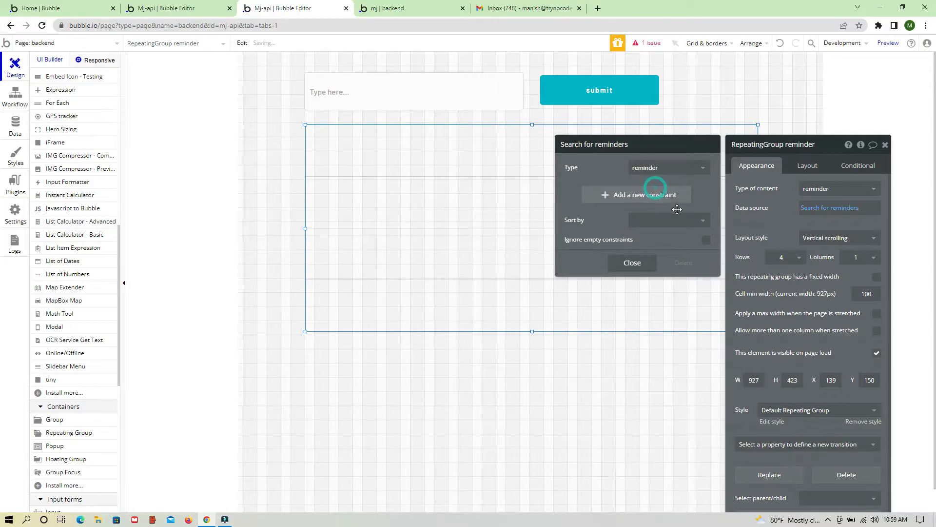
pyautogui.click(754, 217)
pyautogui.click(885, 145)
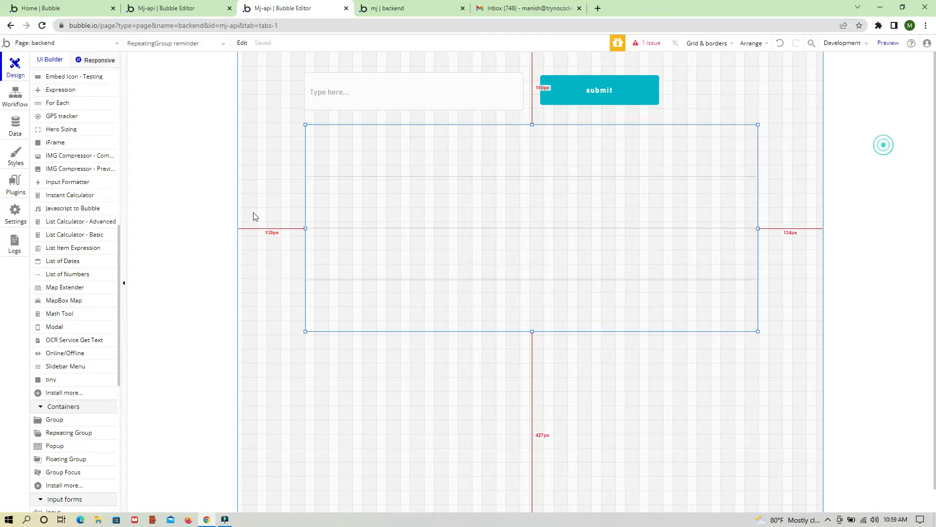
# Step: Place a text element about 544 by 72 px in the repeating group's first cell showing Current cell's reminder's email
pyautogui.scroll(10, 63, 308)
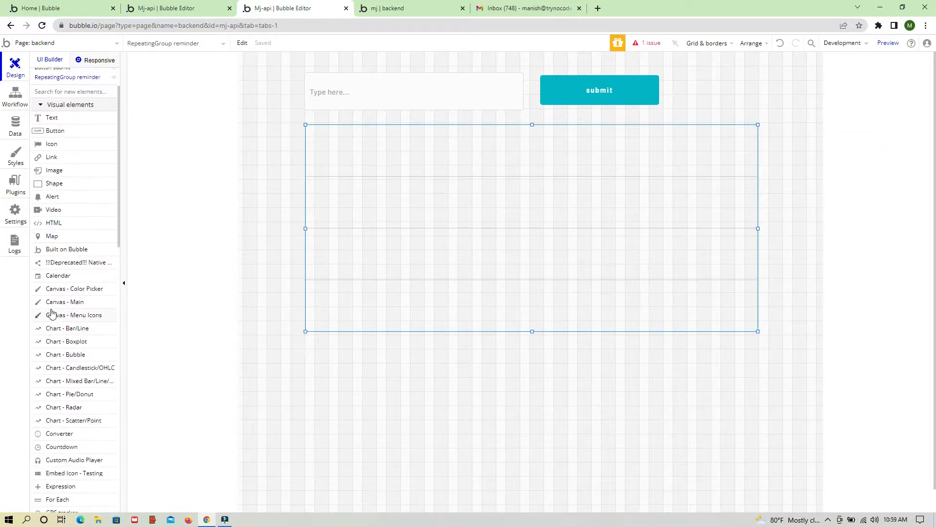
pyautogui.click(52, 170)
pyautogui.moveTo(314, 137); pyautogui.dragTo(580, 171)
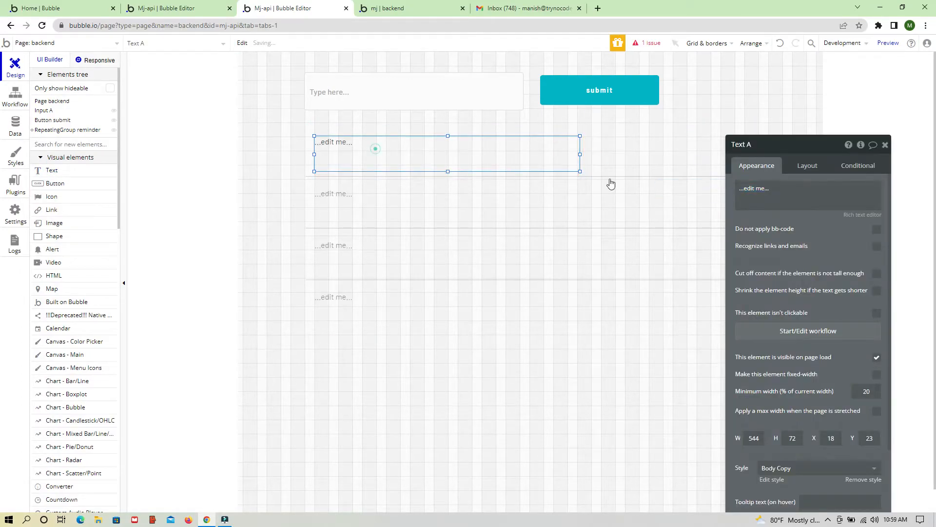
pyautogui.click(766, 200)
pyautogui.click(693, 187)
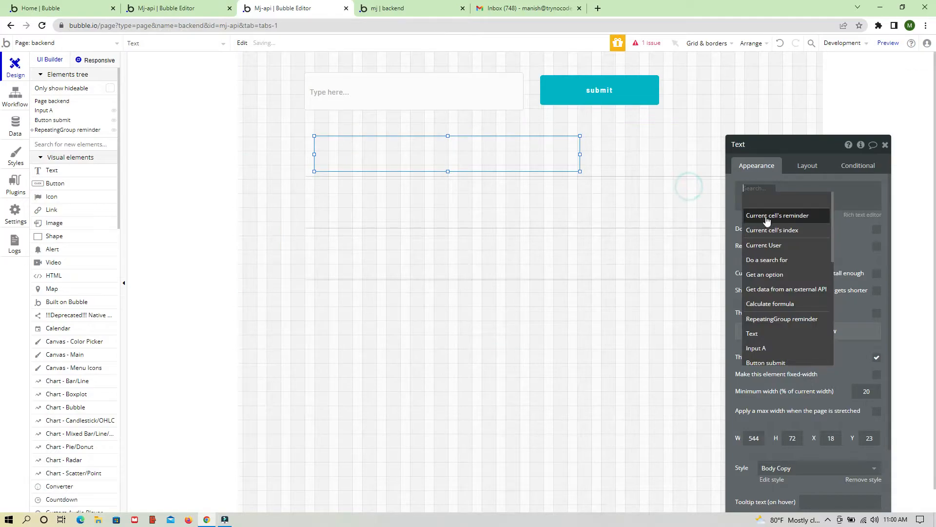
pyautogui.click(774, 215)
pyautogui.click(822, 200)
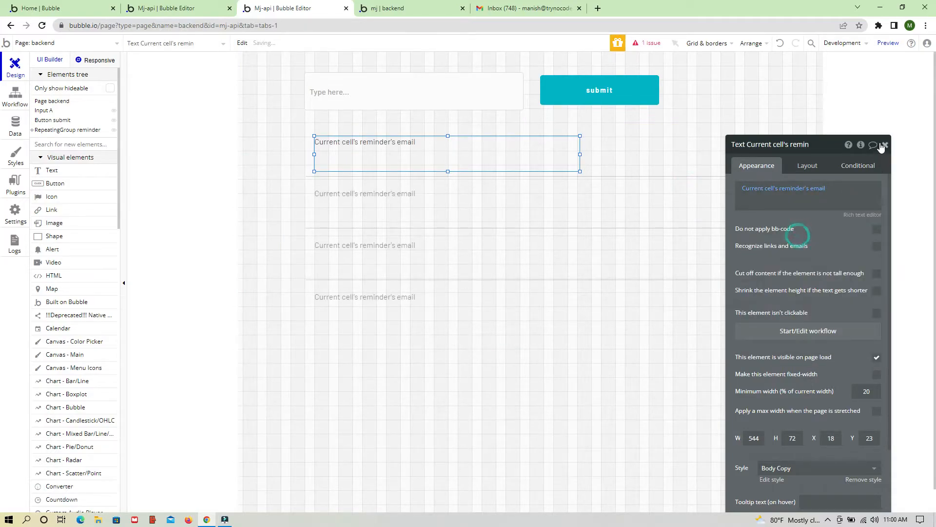
pyautogui.click(884, 144)
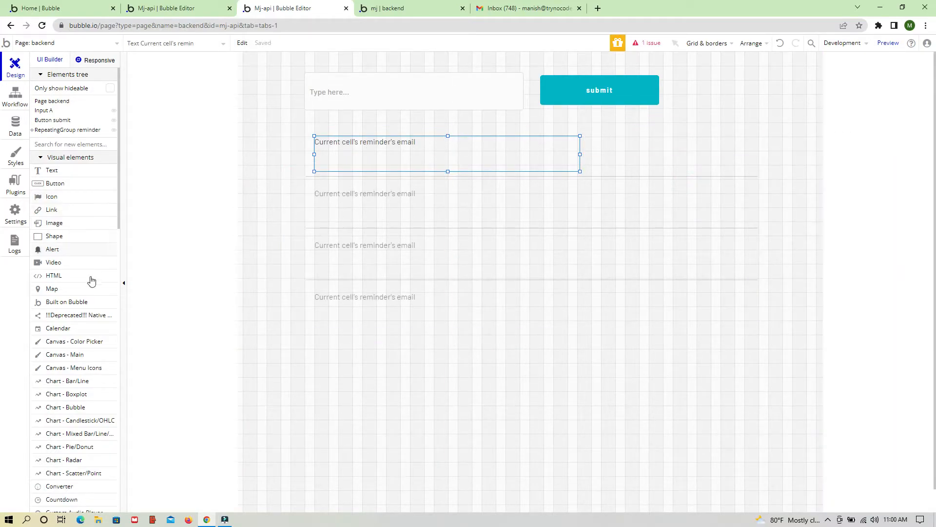
# Step: Place a button about 151 by 52 px beside the email text in the first cell and label it trigger
pyautogui.click(55, 185)
pyautogui.moveTo(656, 144); pyautogui.dragTo(730, 168)
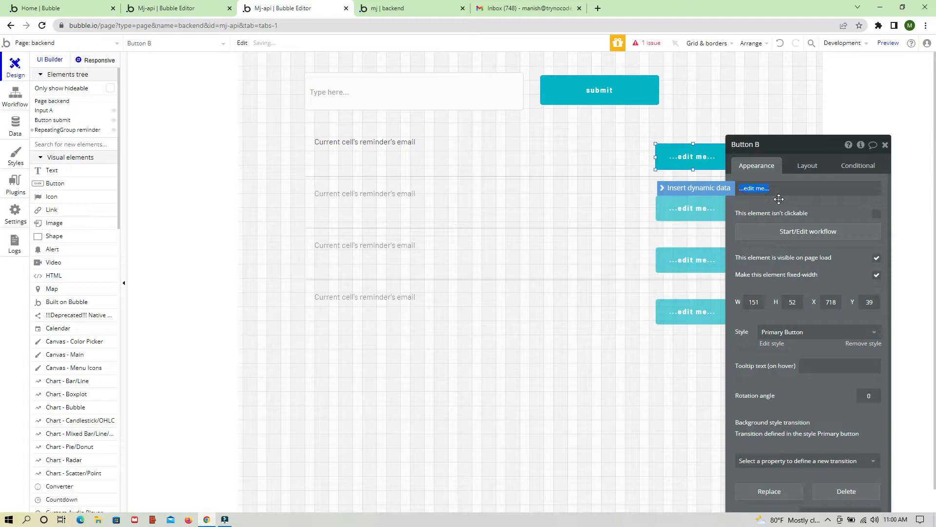
pyautogui.write('trigger')
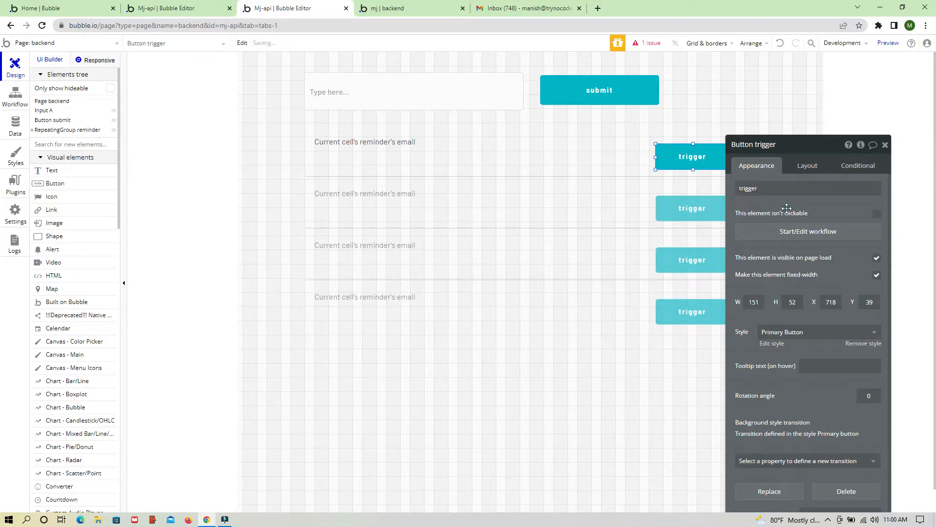
pyautogui.click(494, 141)
pyautogui.click(661, 166)
pyautogui.click(884, 144)
pyautogui.click(414, 151)
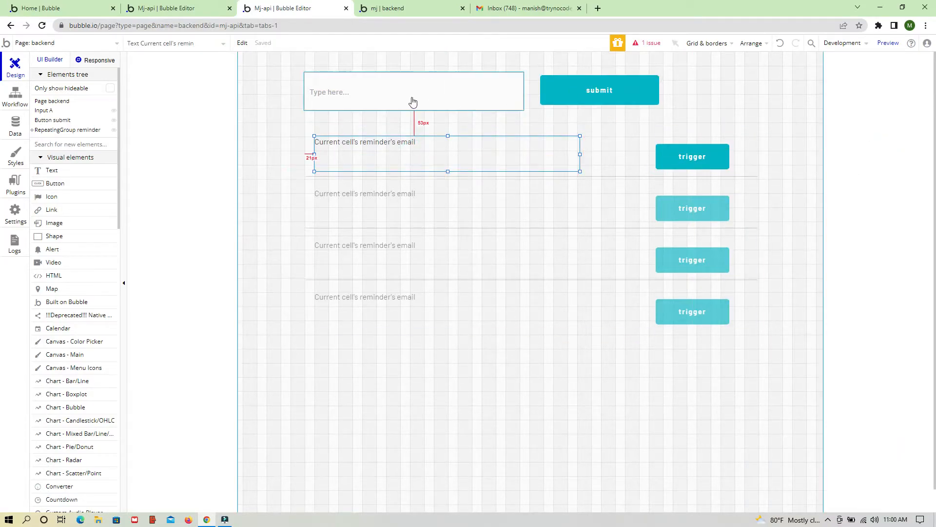
# Step: Add a yes / no field named trigger to the reminder data type and set its default to no
pyautogui.click(15, 97)
pyautogui.click(16, 126)
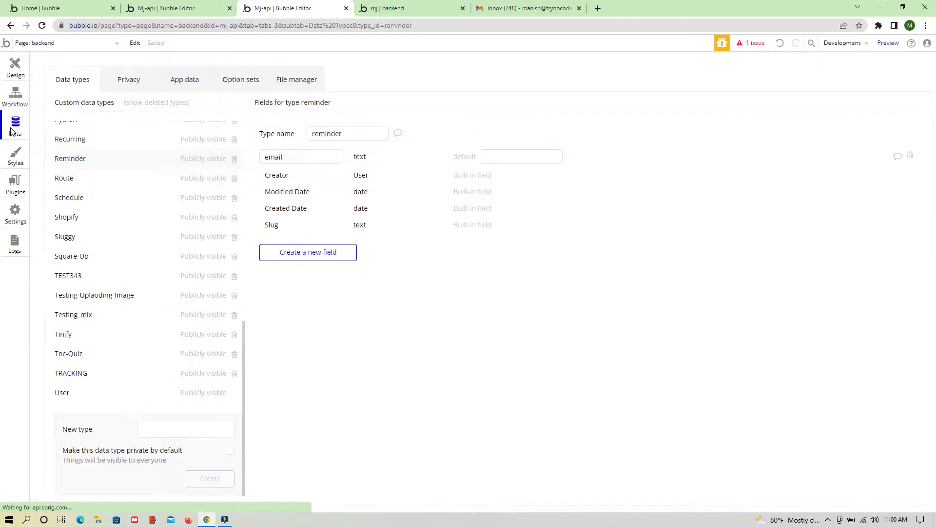
pyautogui.click(13, 100)
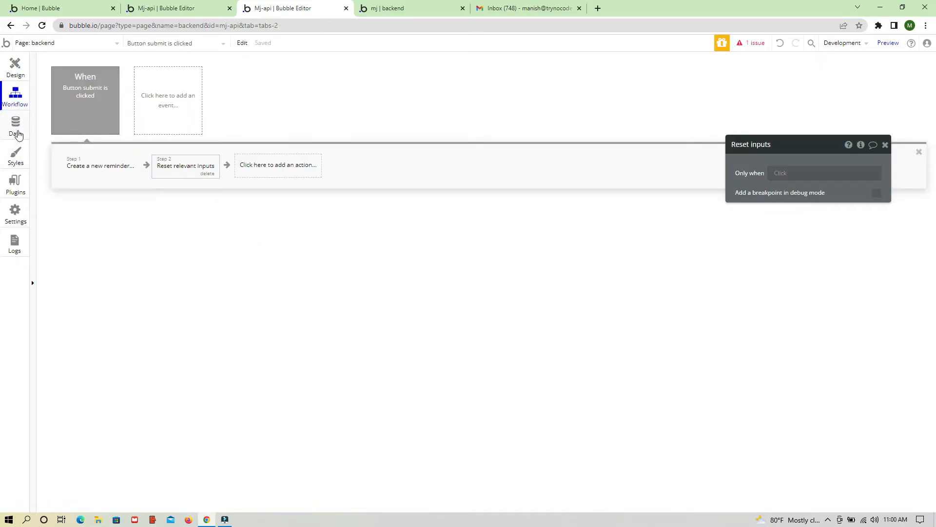
pyautogui.click(16, 132)
pyautogui.click(303, 252)
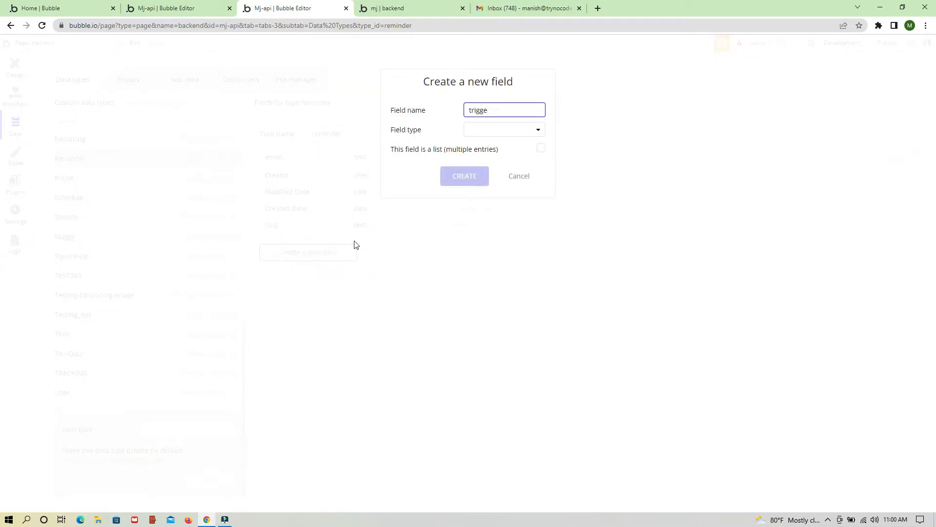
pyautogui.click(479, 135)
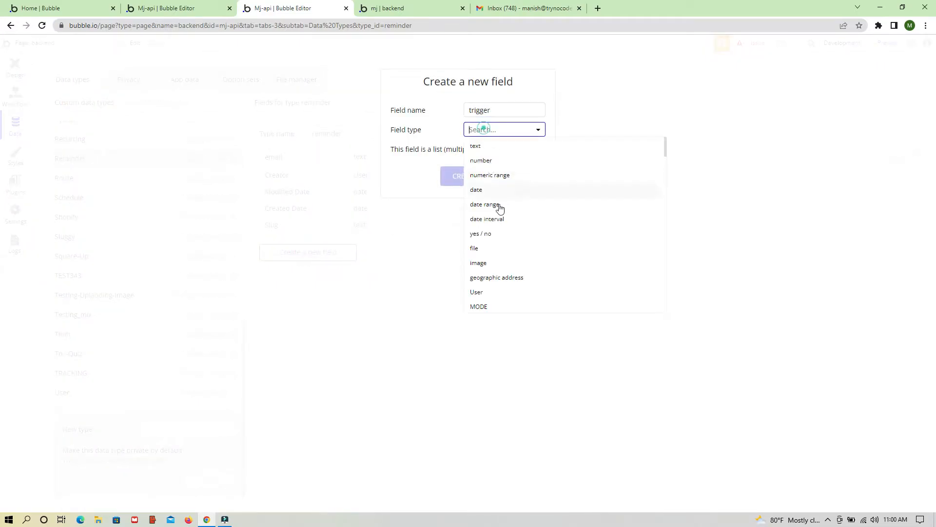
pyautogui.click(487, 236)
pyautogui.click(463, 181)
pyautogui.click(495, 175)
pyautogui.click(490, 203)
pyautogui.click(428, 199)
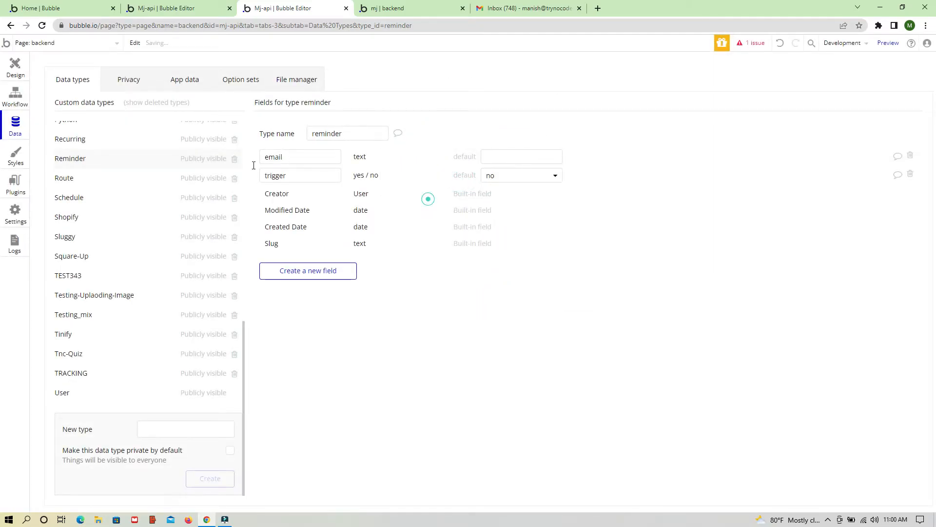
# Step: Review the backend page's form elements, the submit button's workflow actions and the cell's email text
pyautogui.click(5, 68)
pyautogui.click(404, 92)
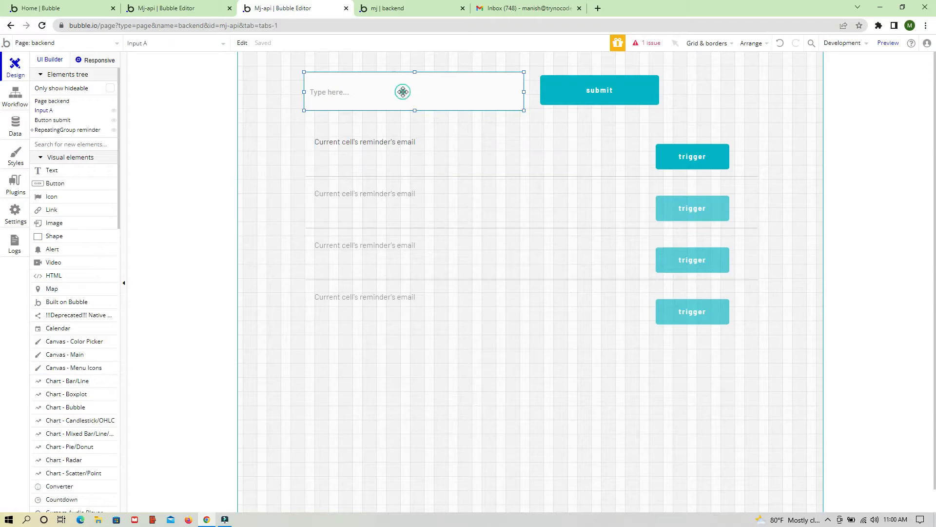
pyautogui.click(598, 93)
pyautogui.doubleClick(601, 86)
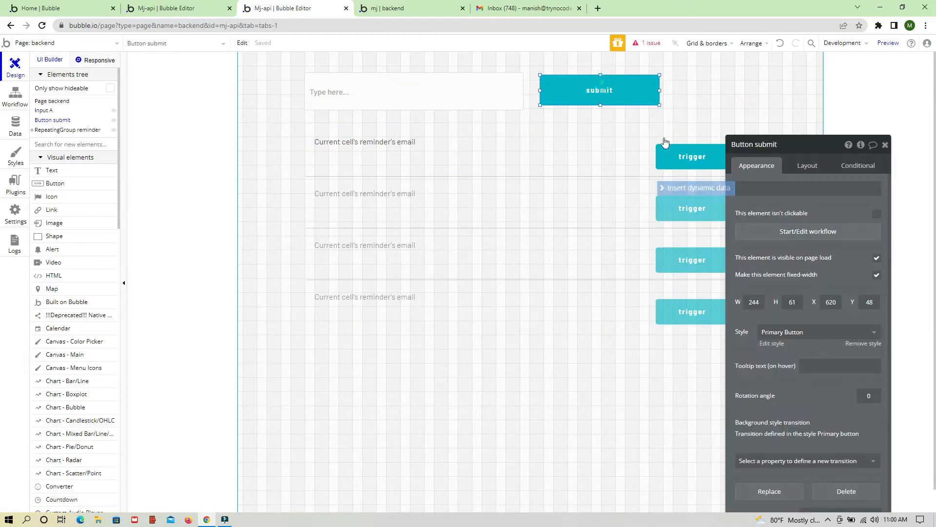
pyautogui.click(776, 231)
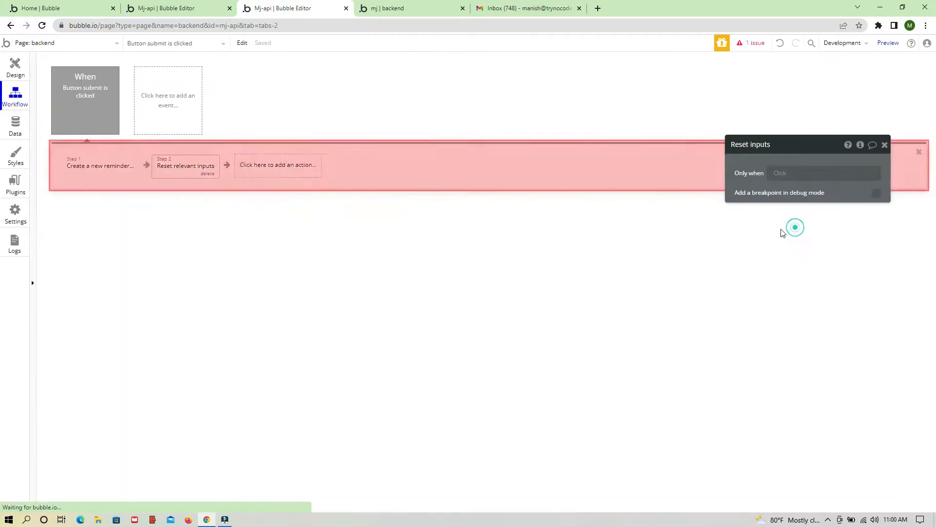
pyautogui.click(88, 165)
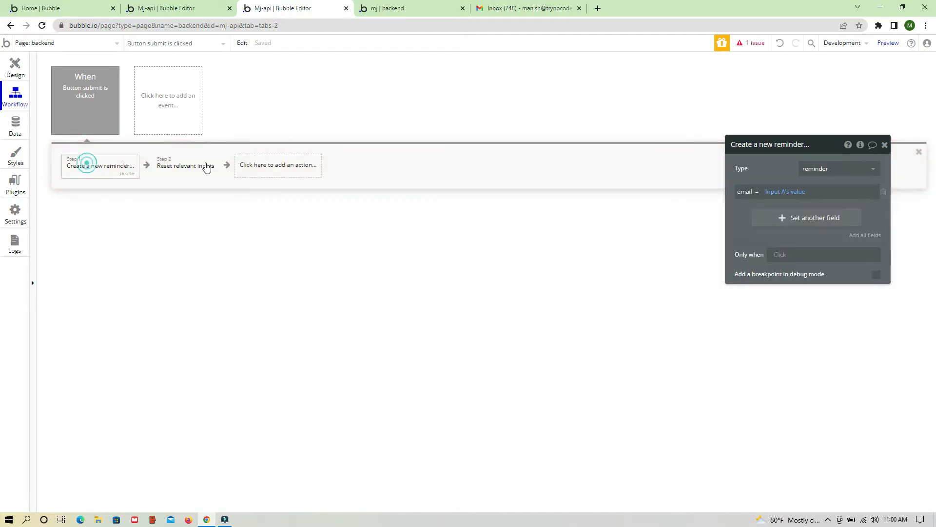
pyautogui.click(178, 166)
pyautogui.click(15, 69)
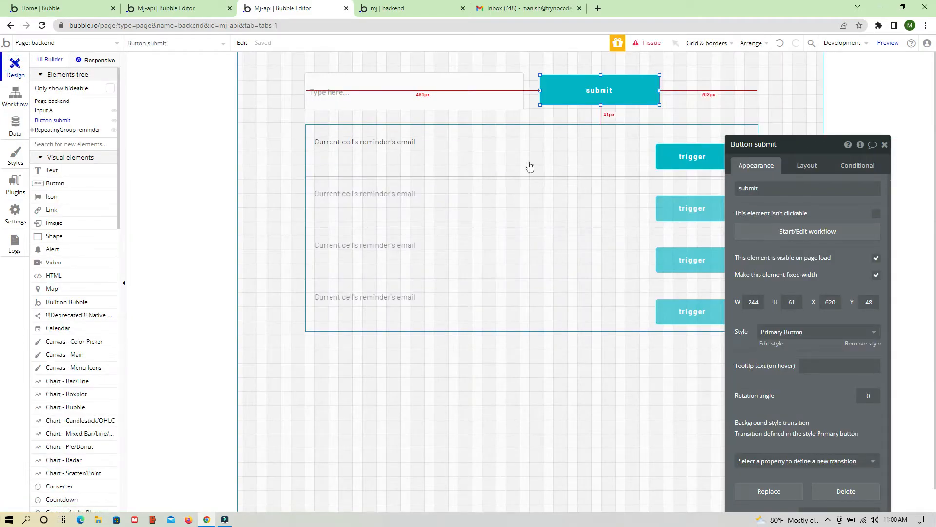
pyautogui.click(409, 154)
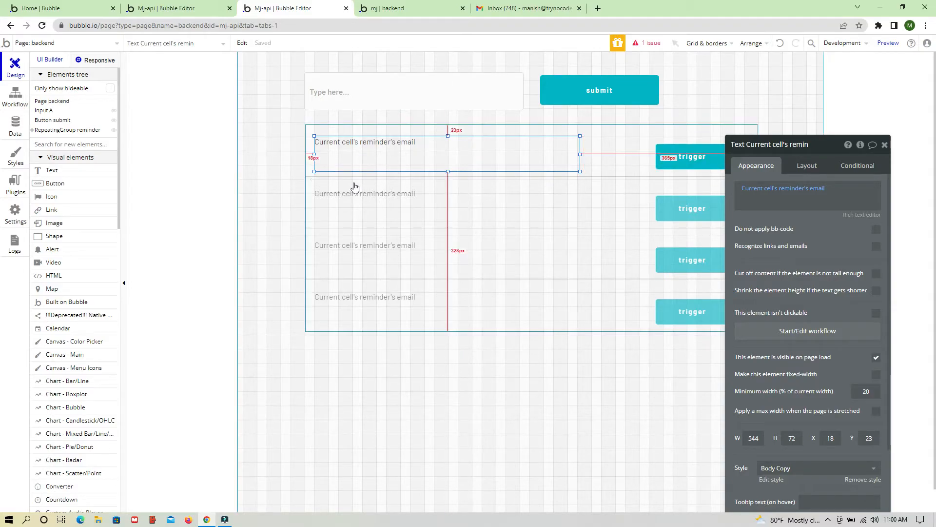
# Step: In the backend workflows, set the recurring reminder event's type of thing to reminder and make it ignore privacy rules
pyautogui.click(169, 6)
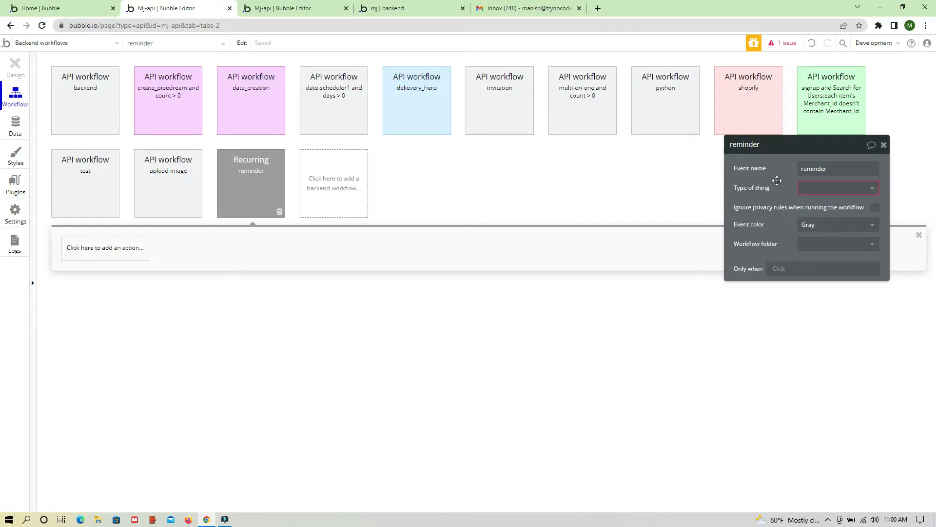
pyautogui.click(829, 188)
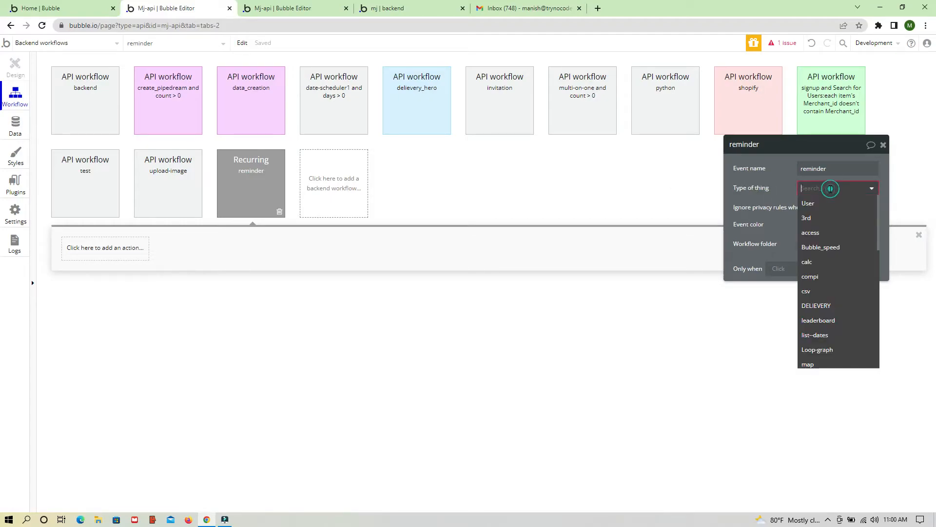
pyautogui.write('re')
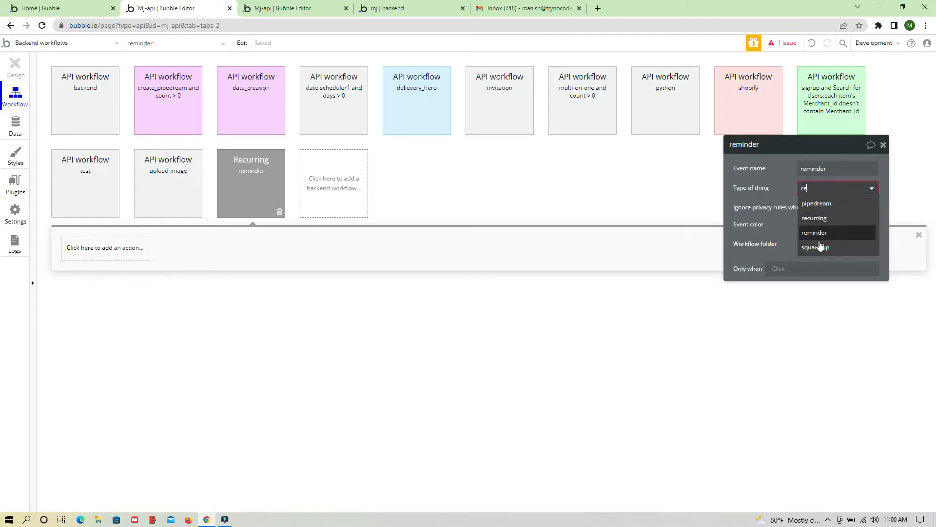
pyautogui.click(817, 233)
pyautogui.click(772, 205)
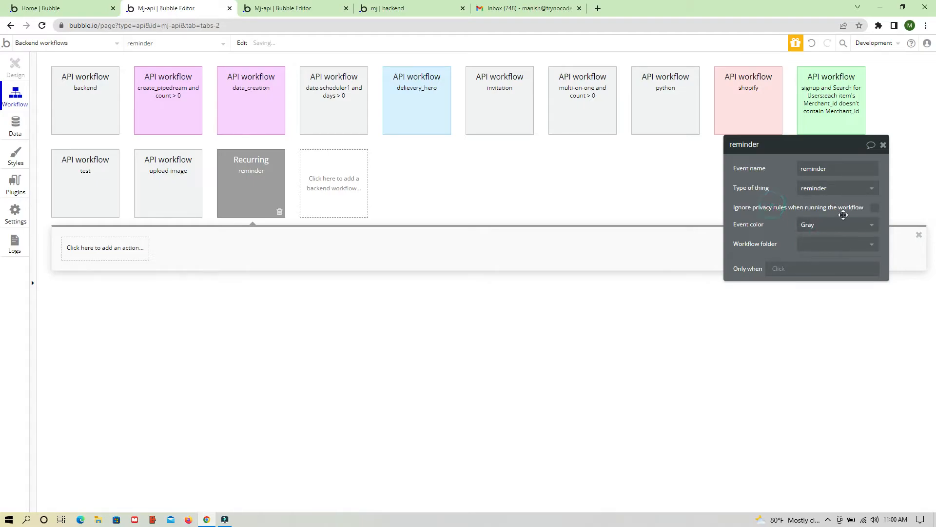
pyautogui.click(873, 208)
pyautogui.click(754, 197)
# Step: Add a Send email action to the recurring reminder workflow, addressed to Current Workflow's reminder's email
pyautogui.click(89, 258)
pyautogui.write('send')
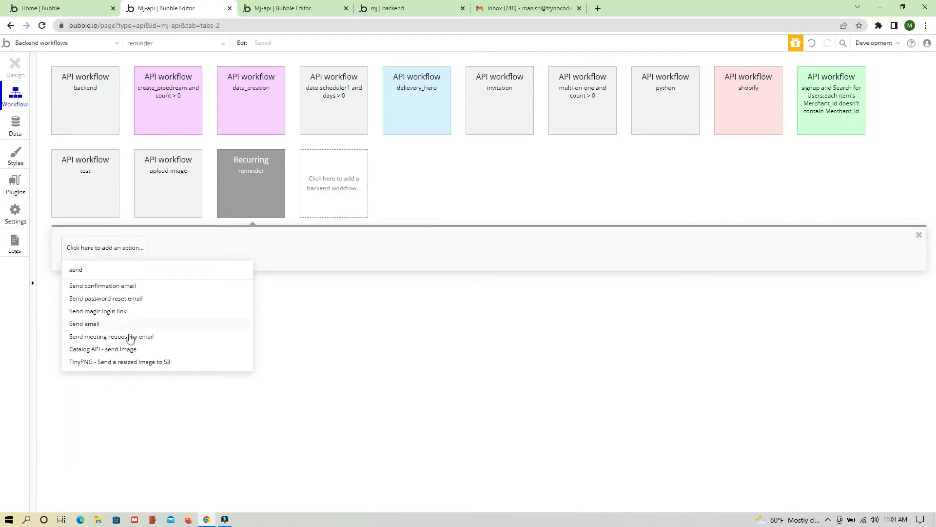
pyautogui.click(104, 326)
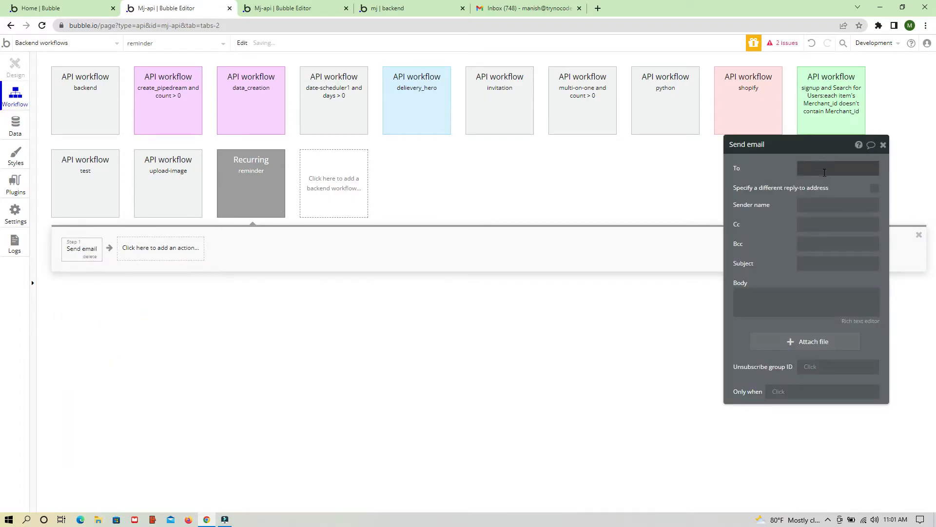
pyautogui.click(824, 172)
pyautogui.click(679, 167)
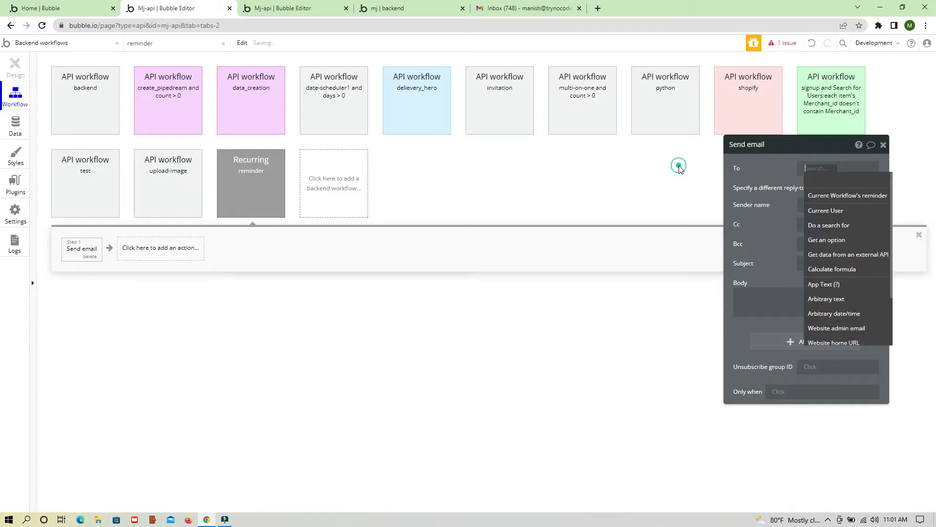
pyautogui.click(835, 196)
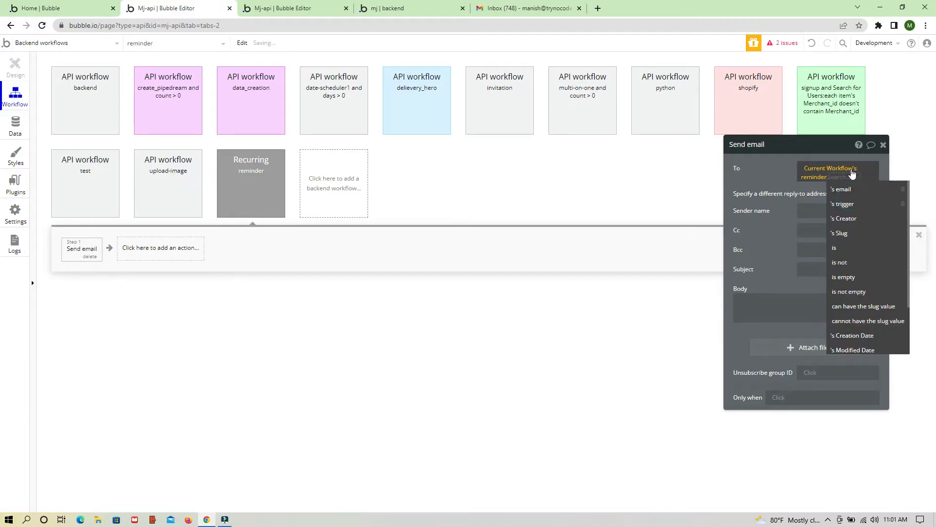
pyautogui.click(842, 190)
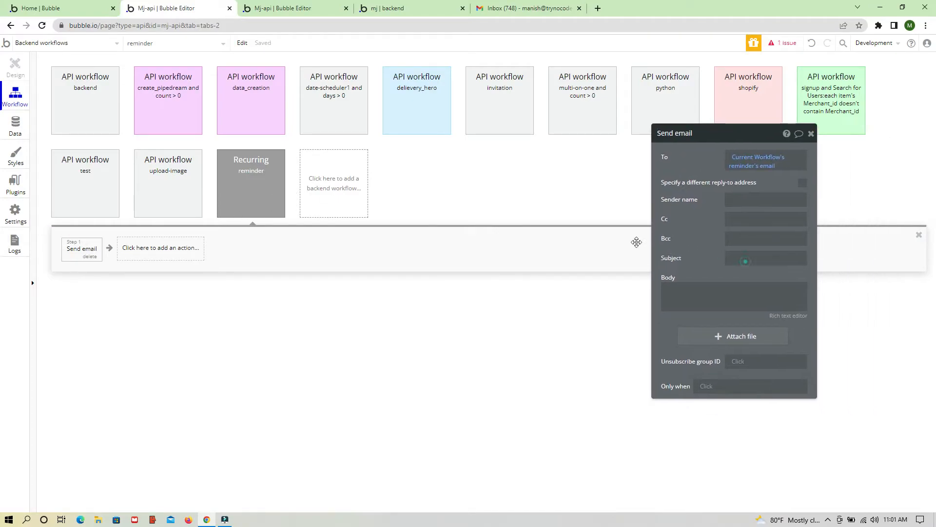
# Step: Set the email's subject to "testing recurrung event" and its body to Current Workflow's reminder's email
pyautogui.click(730, 255)
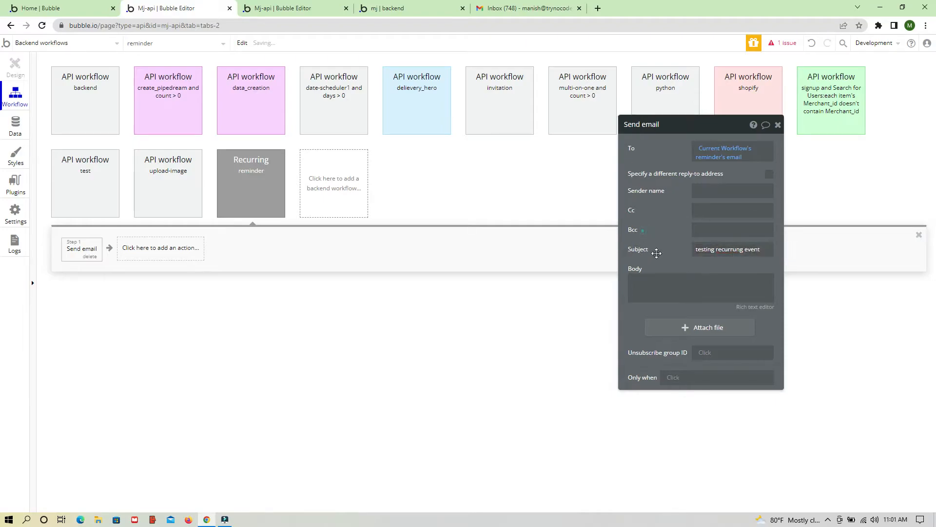
pyautogui.click(665, 281)
pyautogui.click(800, 279)
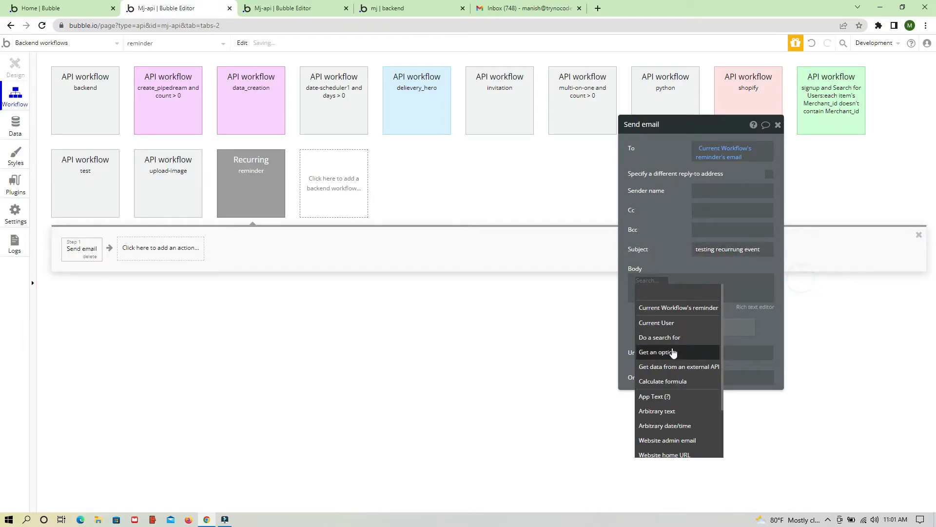
pyautogui.press('capslock')
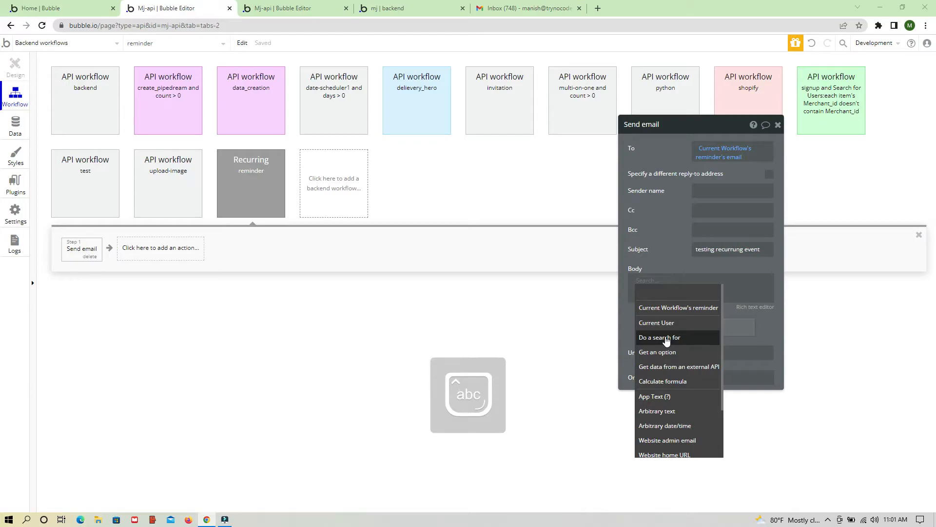
pyautogui.click(678, 308)
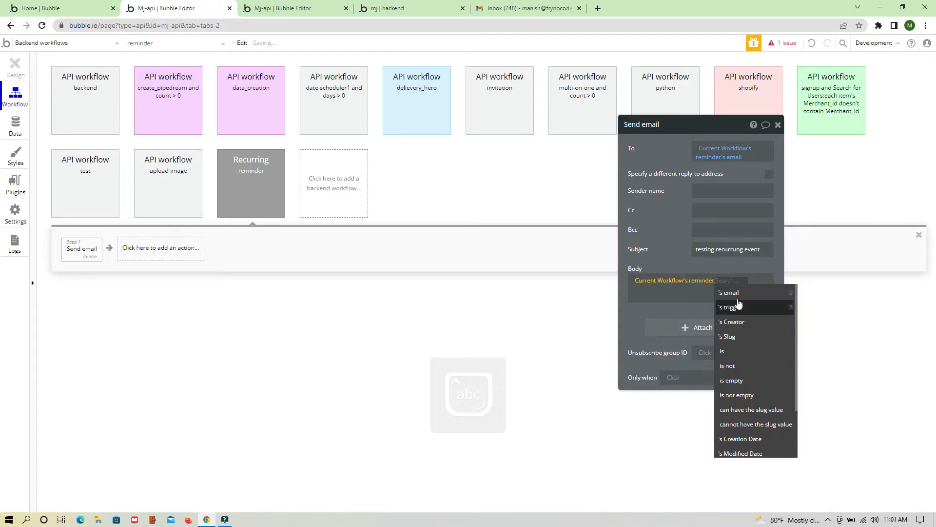
pyautogui.click(736, 293)
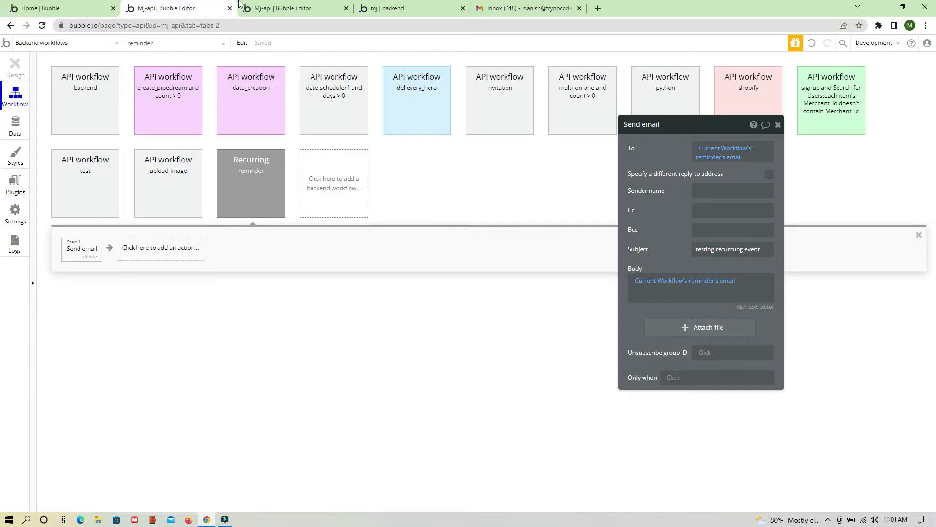
# Step: On the backend page, create a workflow for the trigger button and add a Set/cancel a recurring event action
pyautogui.click(288, 6)
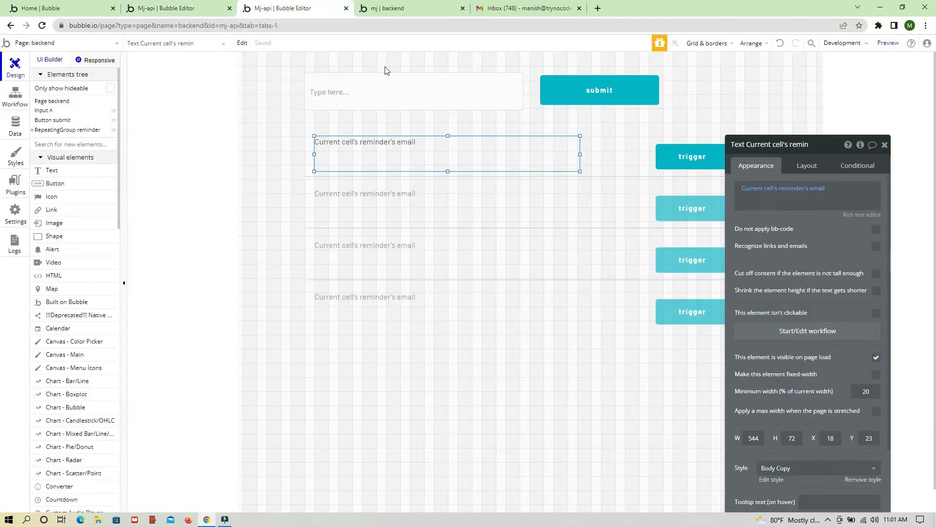
pyautogui.click(702, 155)
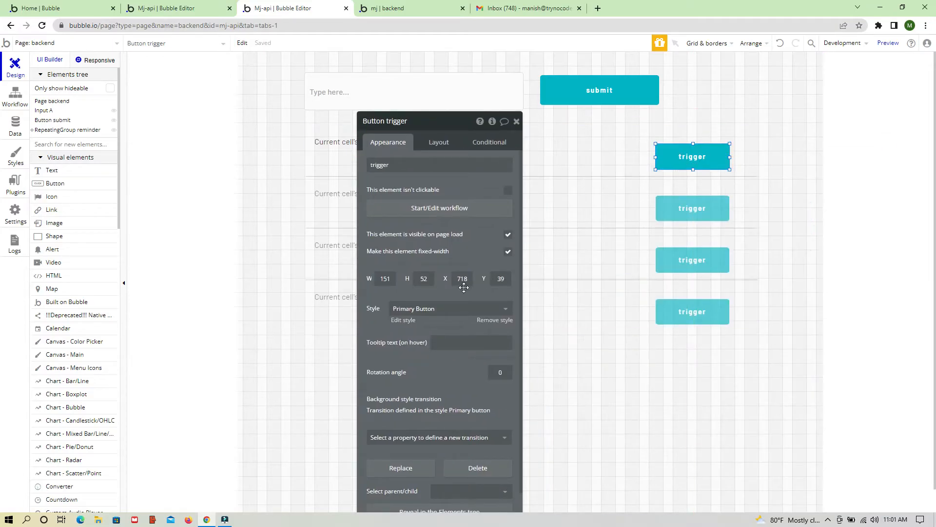
pyautogui.click(440, 213)
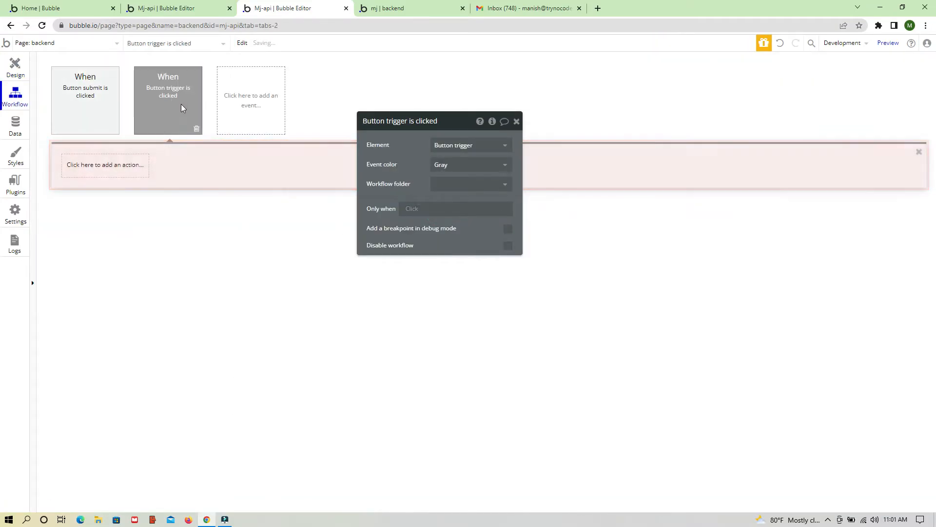
pyautogui.click(98, 174)
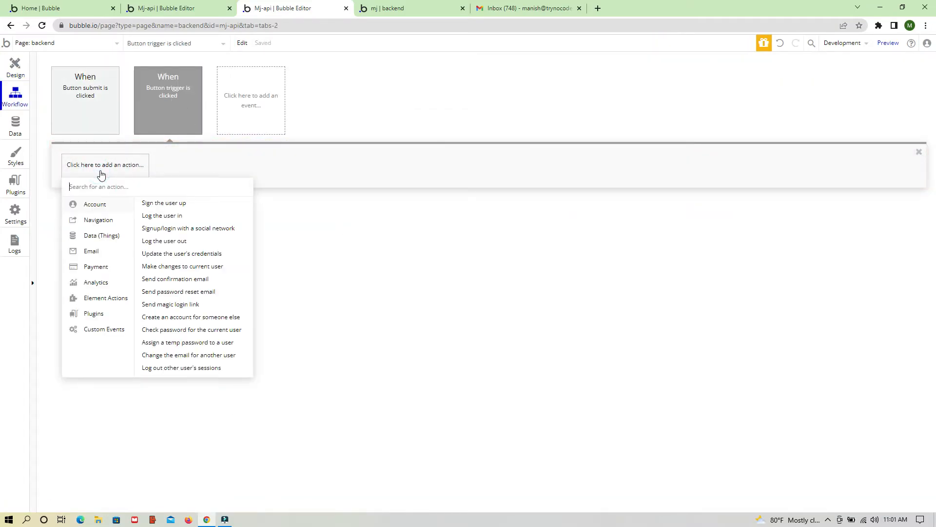
pyautogui.click(165, 8)
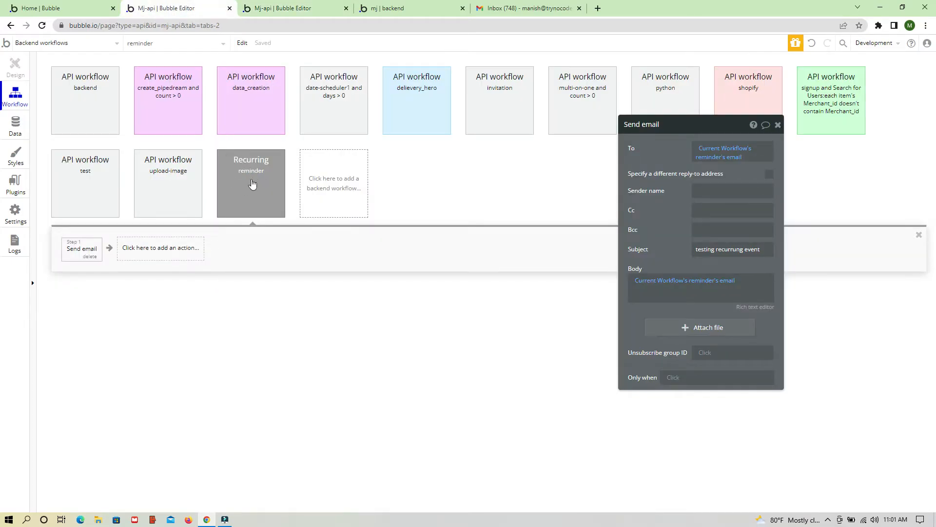
pyautogui.click(282, 9)
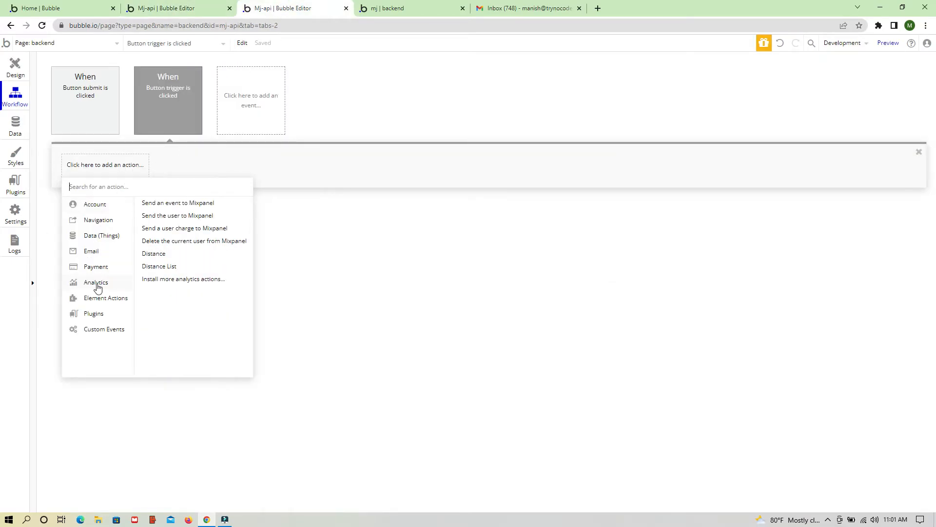
pyautogui.moveTo(96, 333)
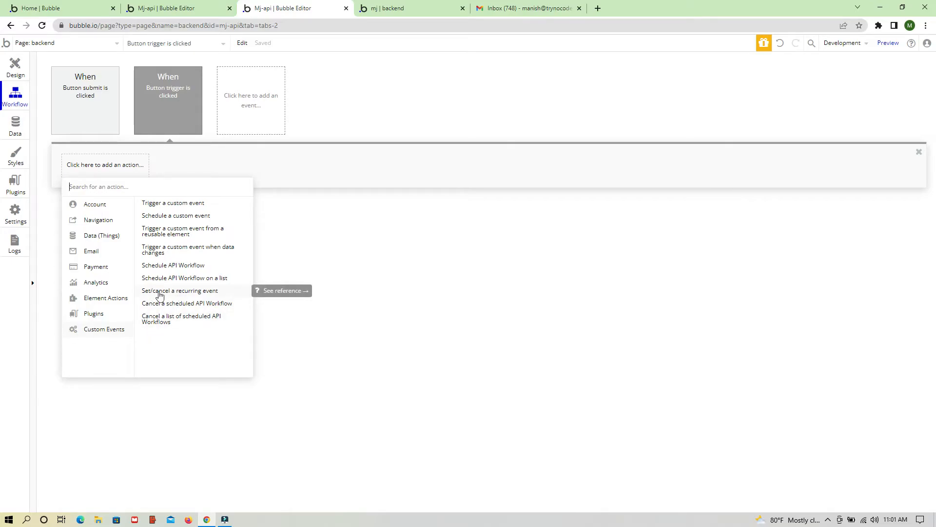
pyautogui.click(159, 291)
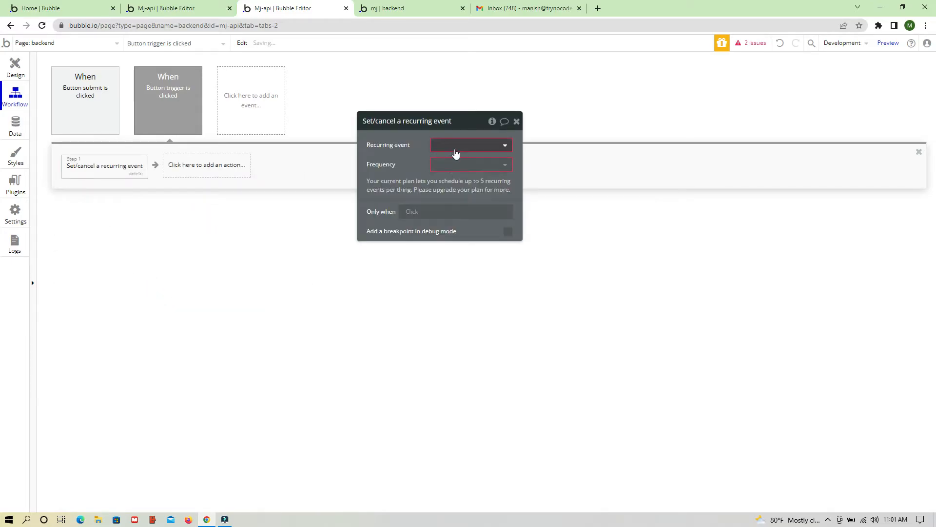
# Step: Set the action's recurring event to reminder and its workflow thing to Current cell's reminder
pyautogui.click(458, 144)
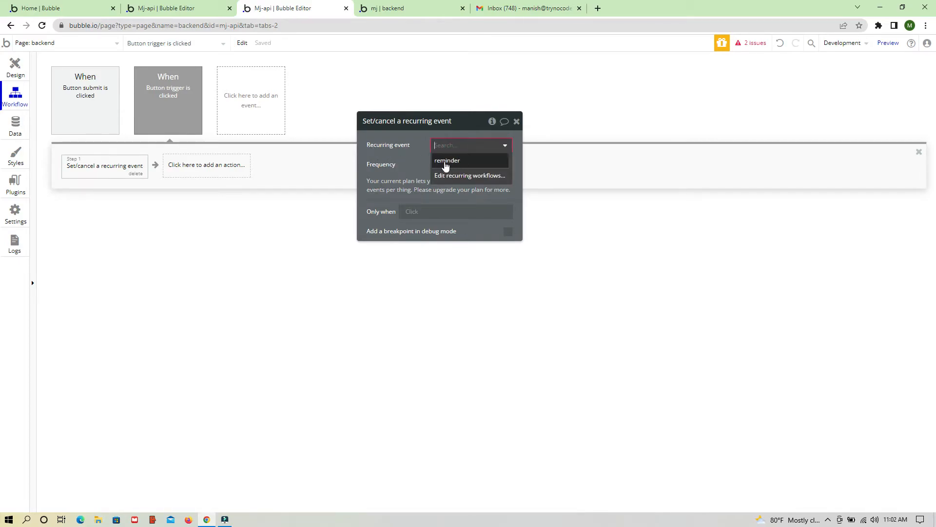
pyautogui.click(446, 161)
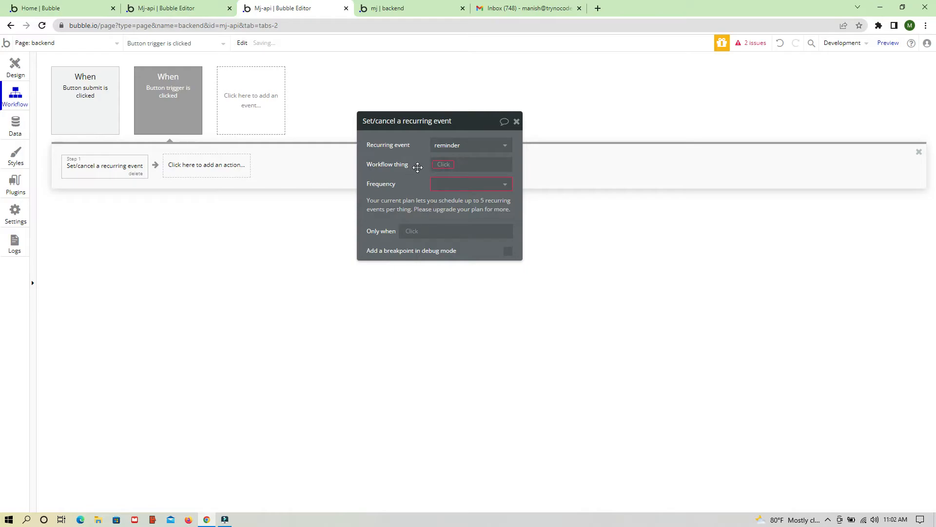
pyautogui.click(443, 164)
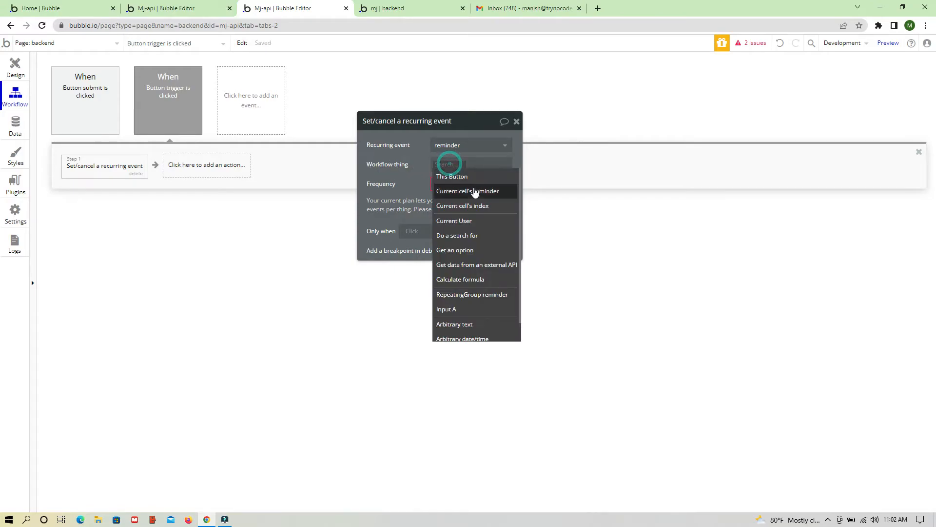
pyautogui.click(494, 195)
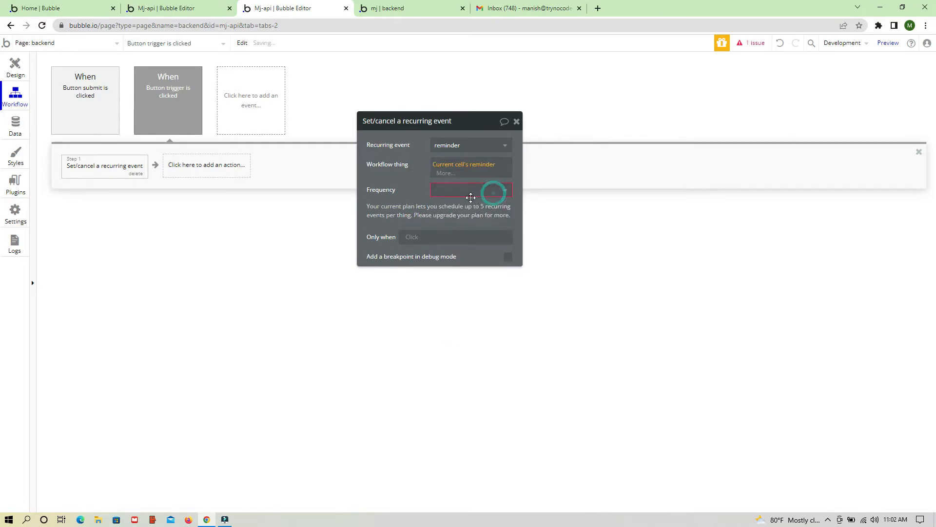
# Step: Set the recurring event's frequency to Daily and its start date to Current date/time
pyautogui.click(457, 188)
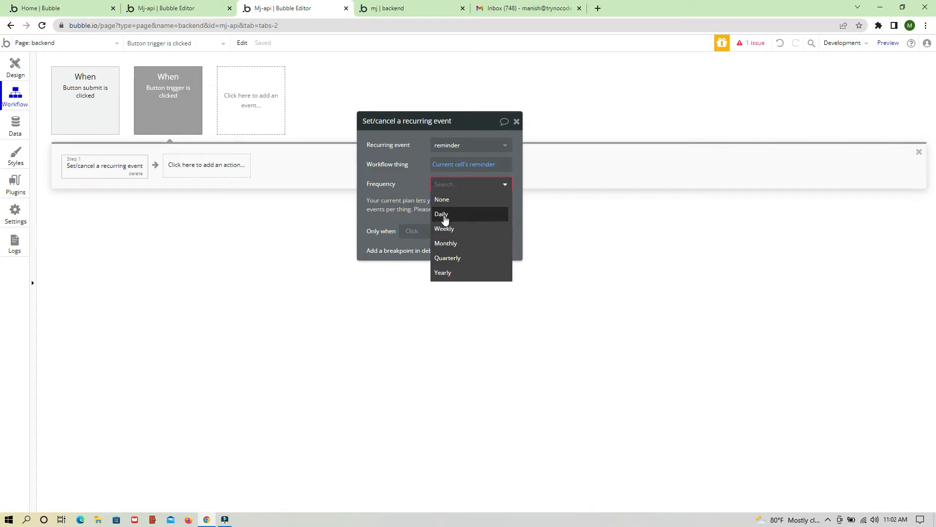
pyautogui.click(444, 214)
pyautogui.click(443, 204)
pyautogui.write('curre')
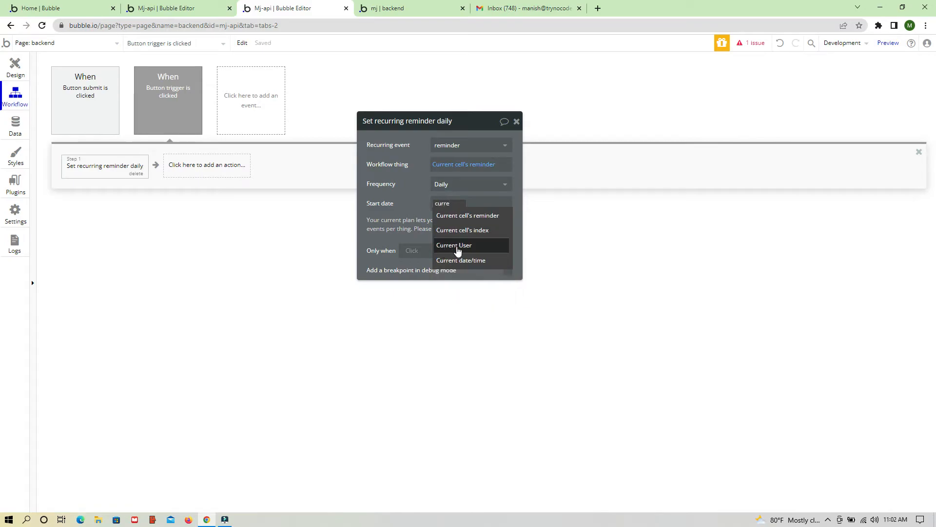
pyautogui.click(461, 260)
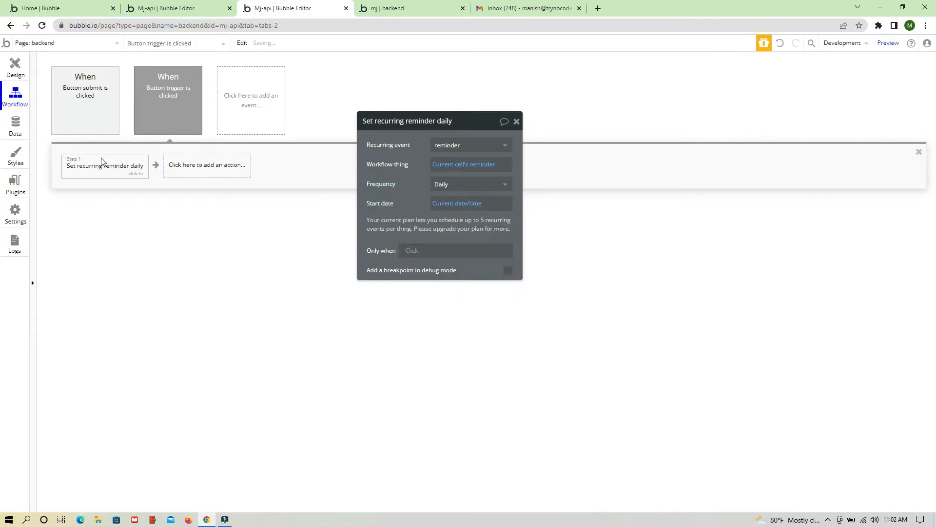
# Step: Add a second action, Make changes to thing, that changes the trigger field of Current cell's reminder
pyautogui.click(198, 171)
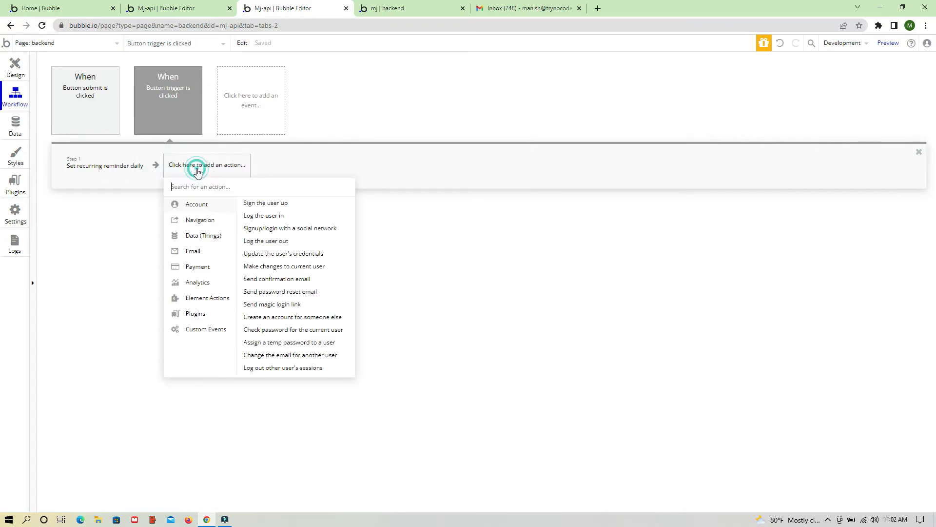
pyautogui.write('make')
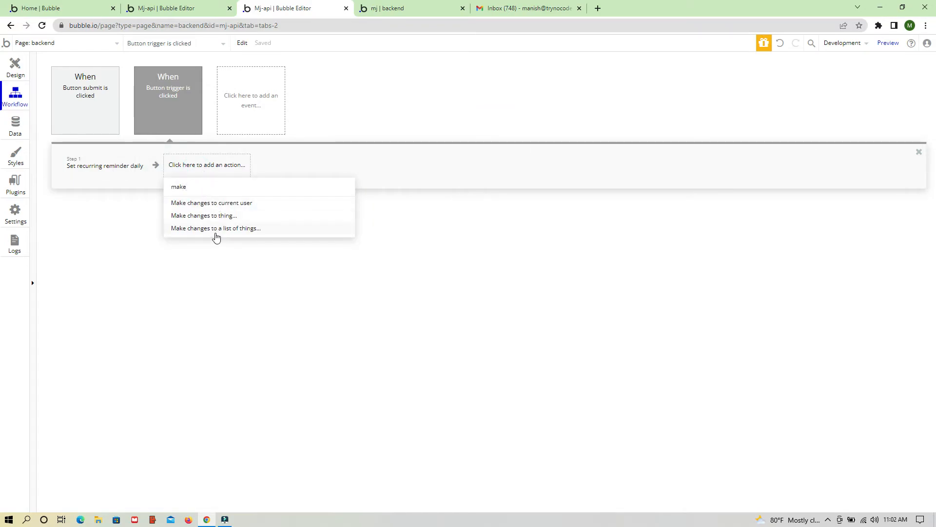
pyautogui.click(216, 220)
pyautogui.click(201, 171)
pyautogui.click(441, 144)
pyautogui.click(467, 157)
pyautogui.click(384, 170)
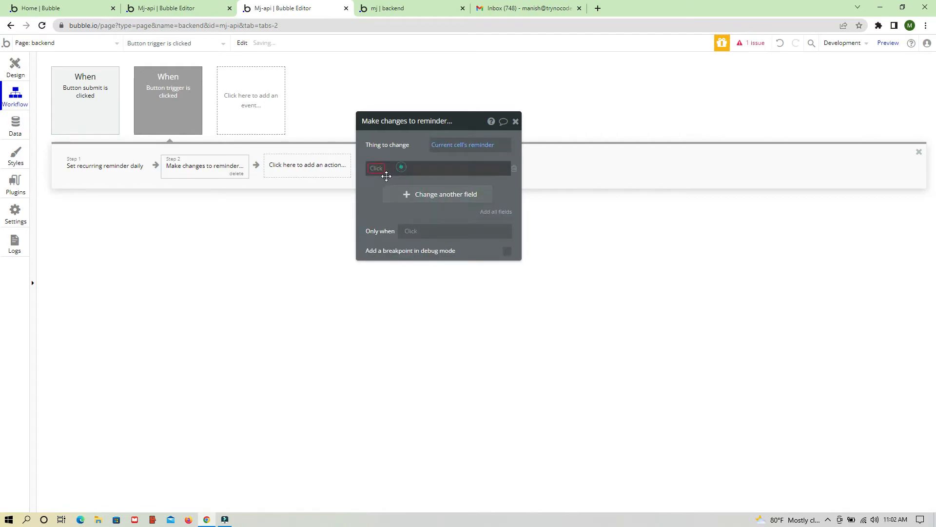
pyautogui.click(381, 194)
pyautogui.click(407, 179)
# Step: Define a condition on the page's trigger button for when Current cell's reminder's trigger is "yes"
pyautogui.click(16, 71)
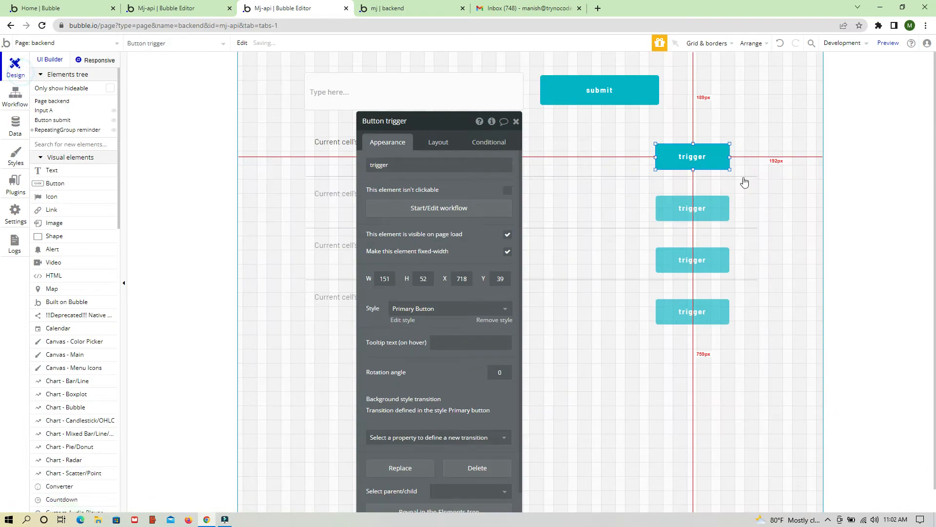
pyautogui.click(489, 142)
pyautogui.click(401, 206)
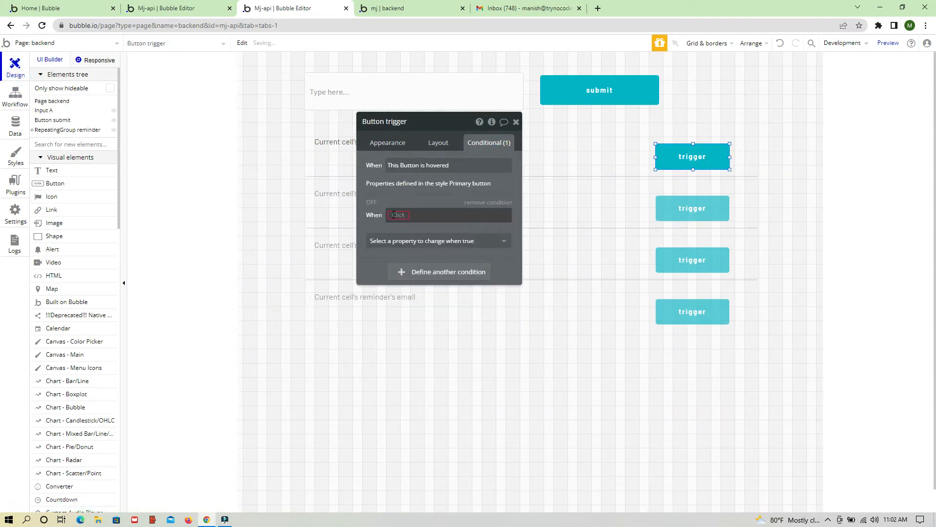
pyautogui.click(393, 215)
pyautogui.click(432, 250)
pyautogui.click(466, 229)
pyautogui.click(461, 215)
pyautogui.click(467, 241)
pyautogui.click(492, 244)
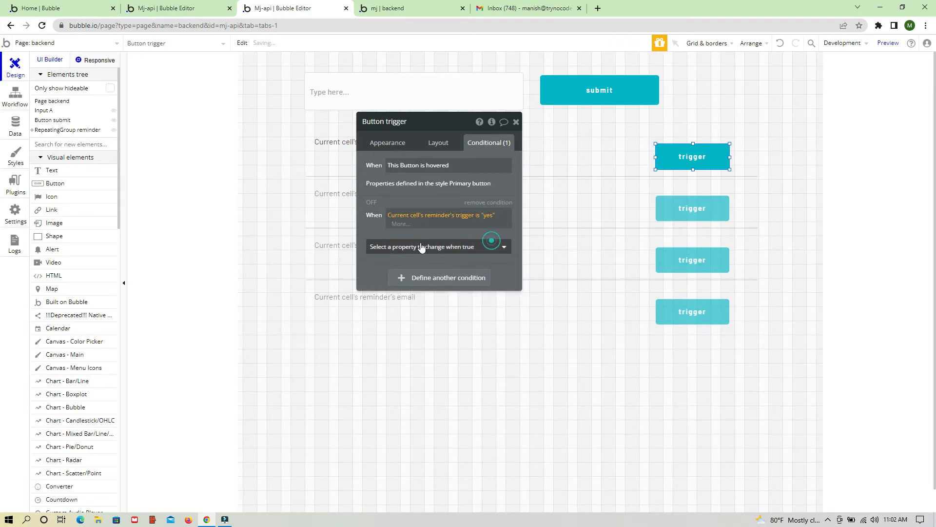
# Step: Have the condition change the button's text to triggered and add the "This element isn't clickable" property to it
pyautogui.click(421, 247)
pyautogui.click(384, 286)
pyautogui.click(452, 237)
pyautogui.click(455, 238)
pyautogui.click(455, 237)
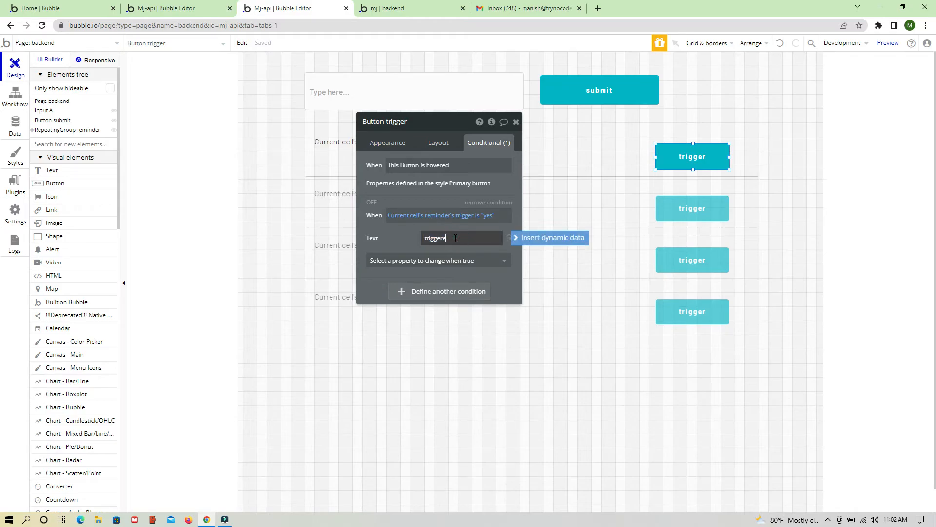
pyautogui.write('ed')
pyautogui.click(418, 260)
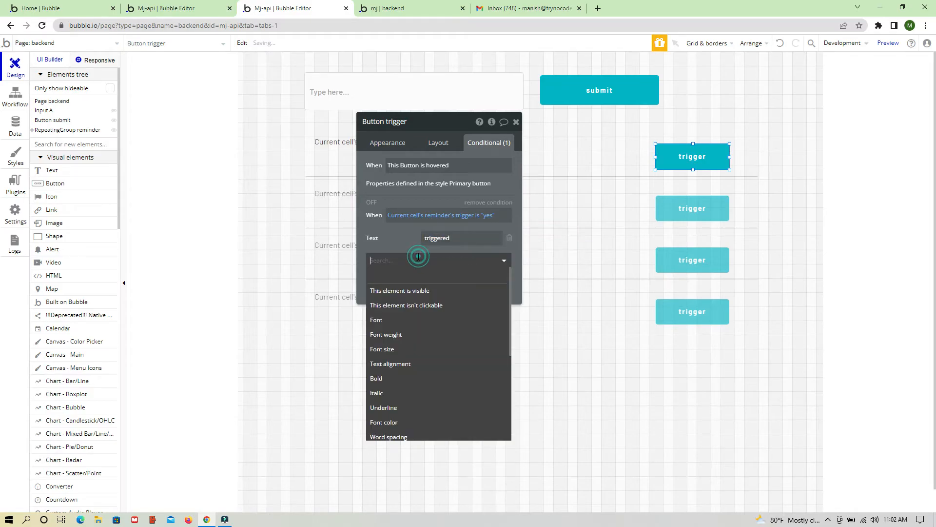
pyautogui.click(408, 305)
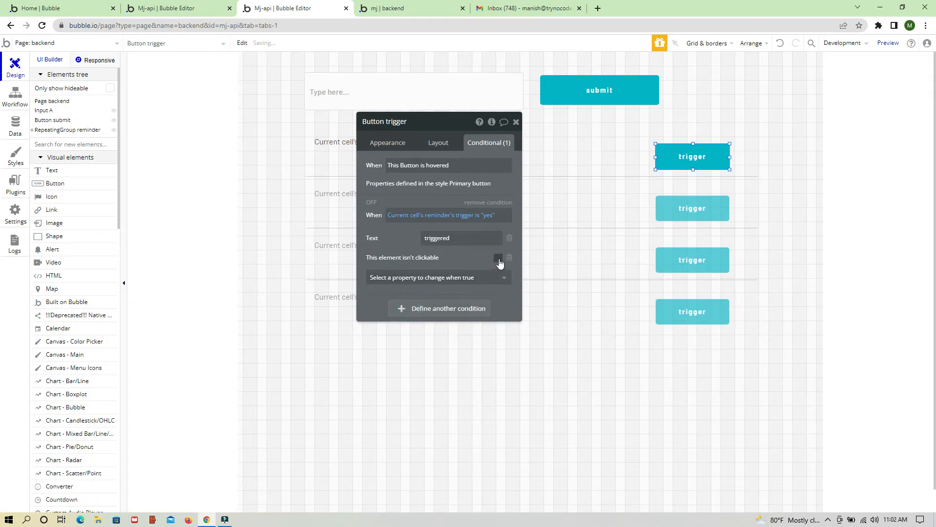
pyautogui.click(515, 123)
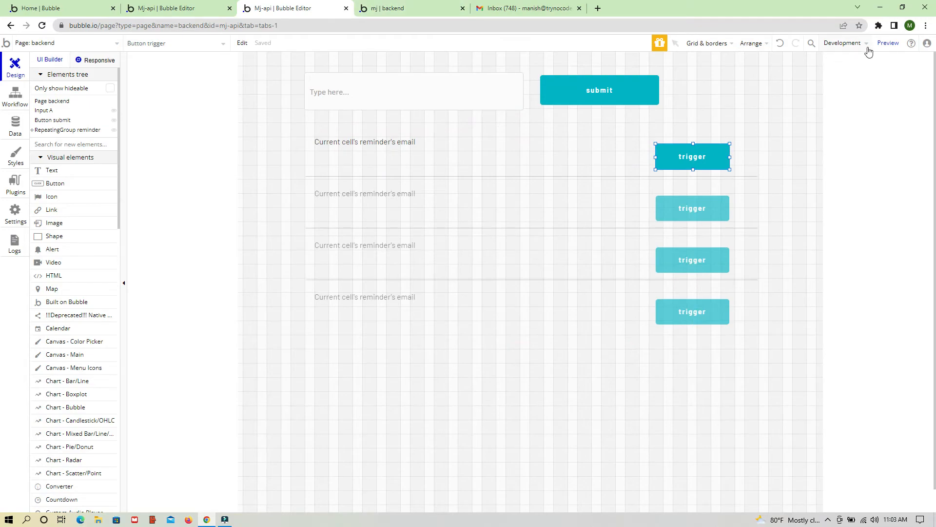
# Step: Switch to the backend preview page and submit a new reminder with the recipient's e-mail address
pyautogui.click(388, 4)
pyautogui.click(428, 47)
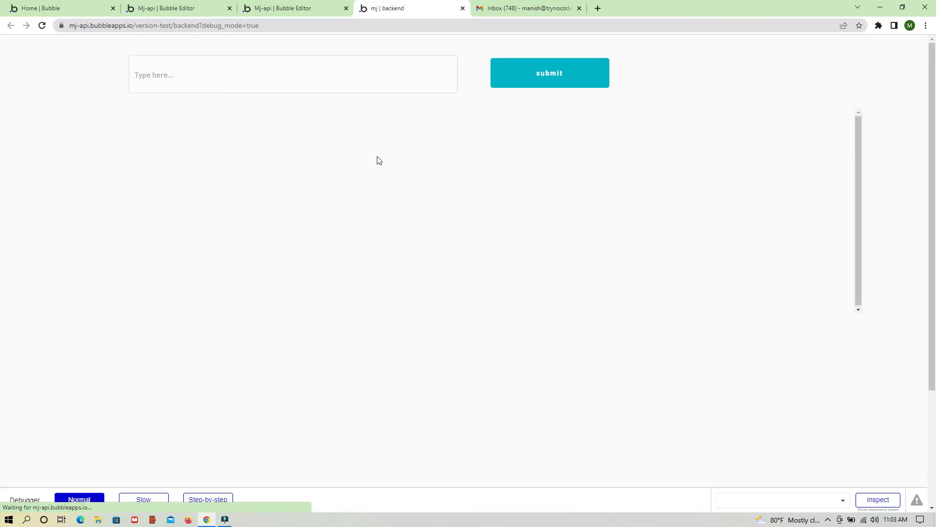
pyautogui.click(236, 78)
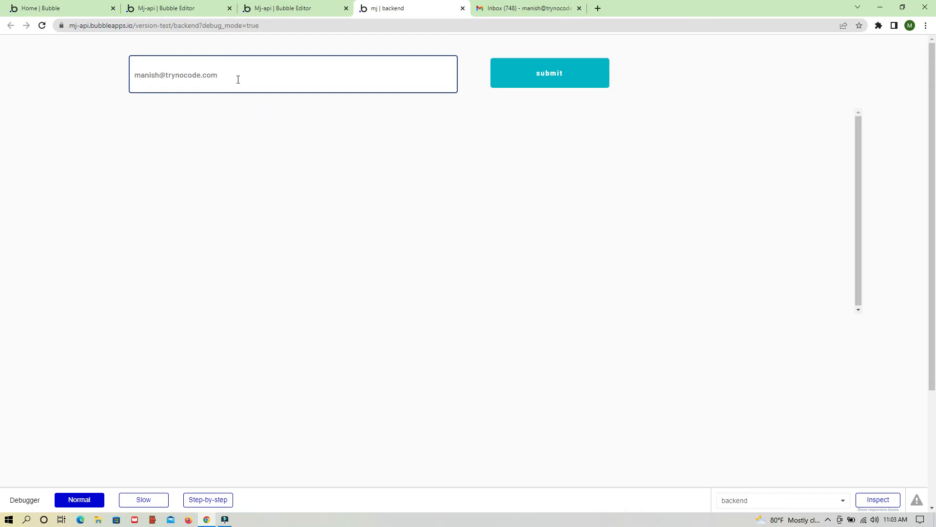
pyautogui.click(525, 86)
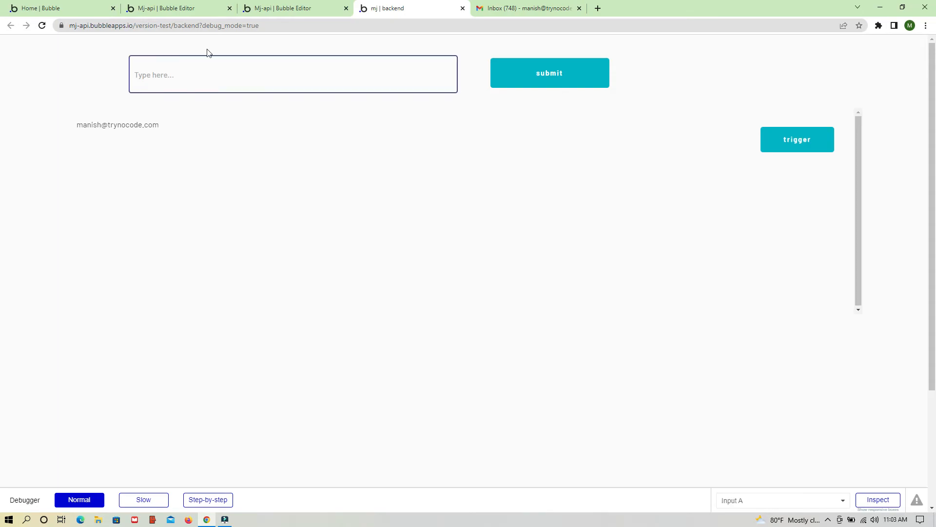
# Step: Check the Scheduler logs in the Bubble editor for upcoming Development workflows scheduled after 08/29/2022 10:38 am
pyautogui.click(281, 6)
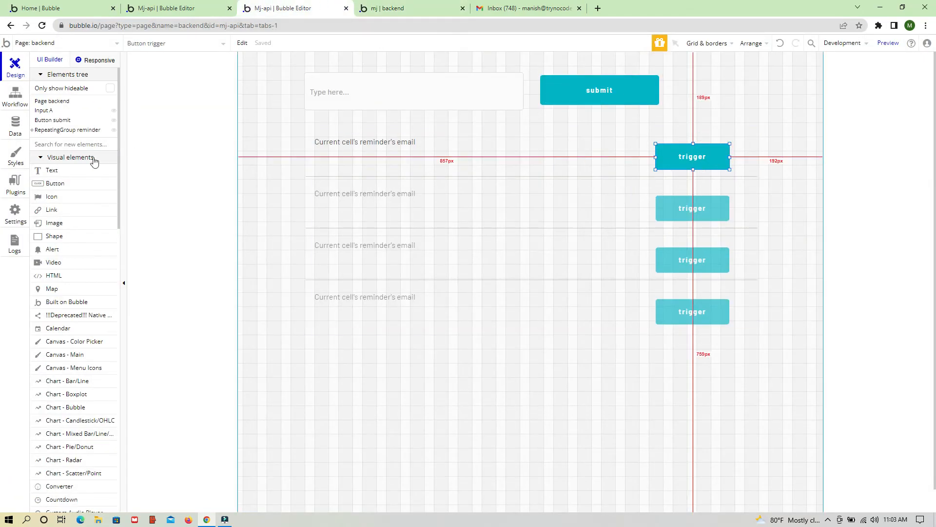
pyautogui.click(9, 247)
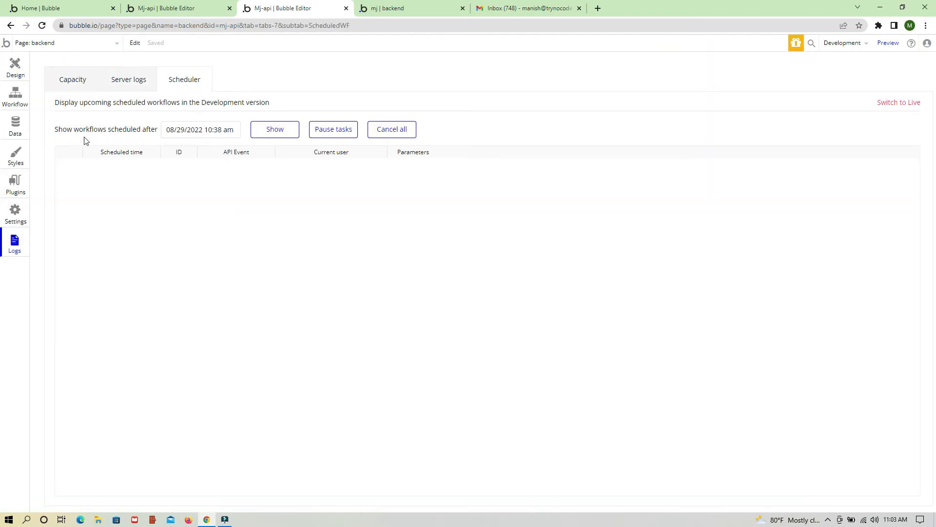
pyautogui.click(271, 133)
# Step: Trigger the saved reminder on the preview page and reload the list of scheduled workflows in the editor's Scheduler logs
pyautogui.click(386, 4)
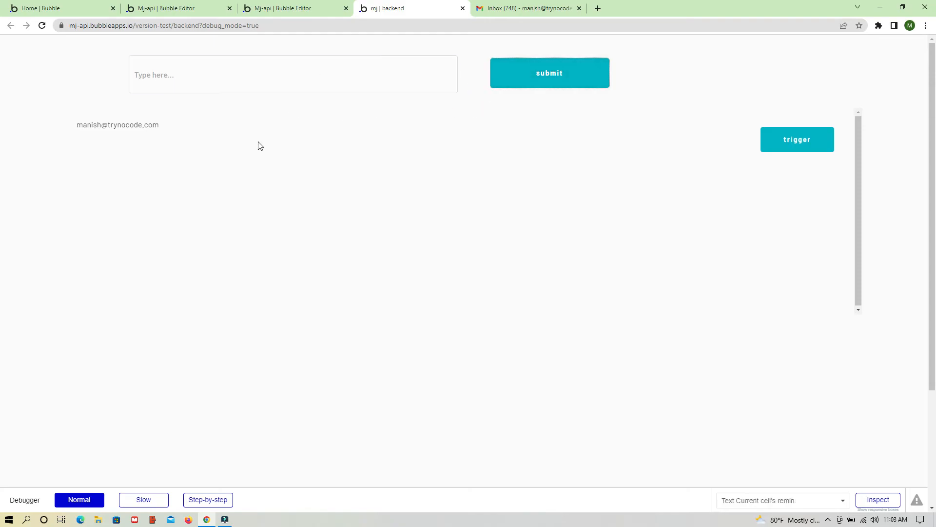
pyautogui.click(787, 148)
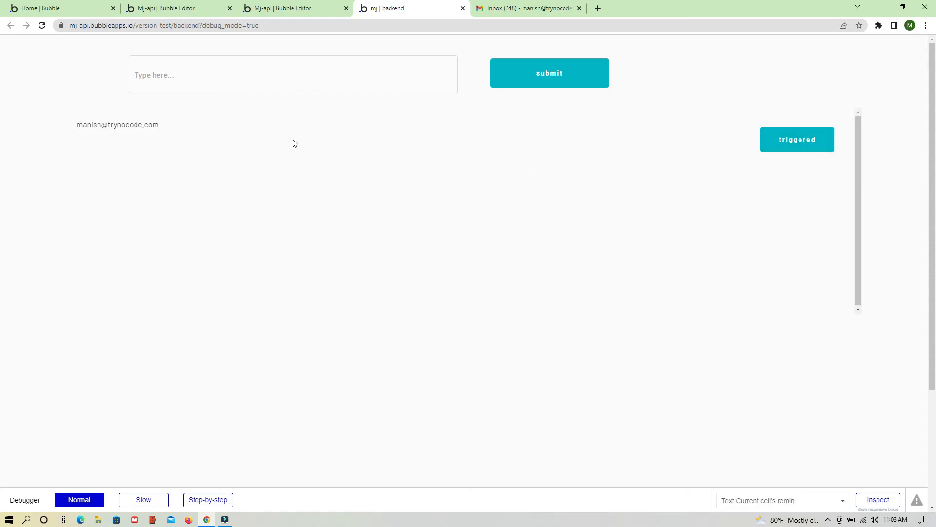
pyautogui.click(275, 8)
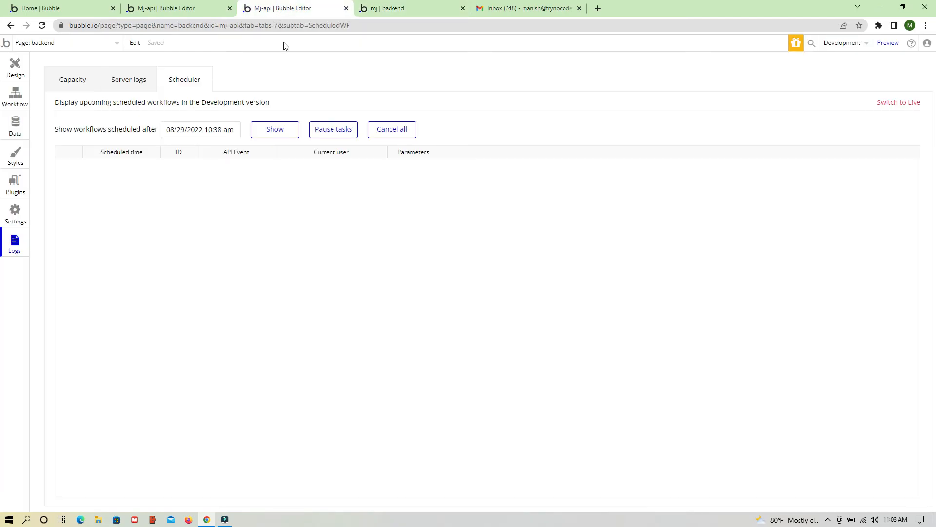
pyautogui.click(269, 133)
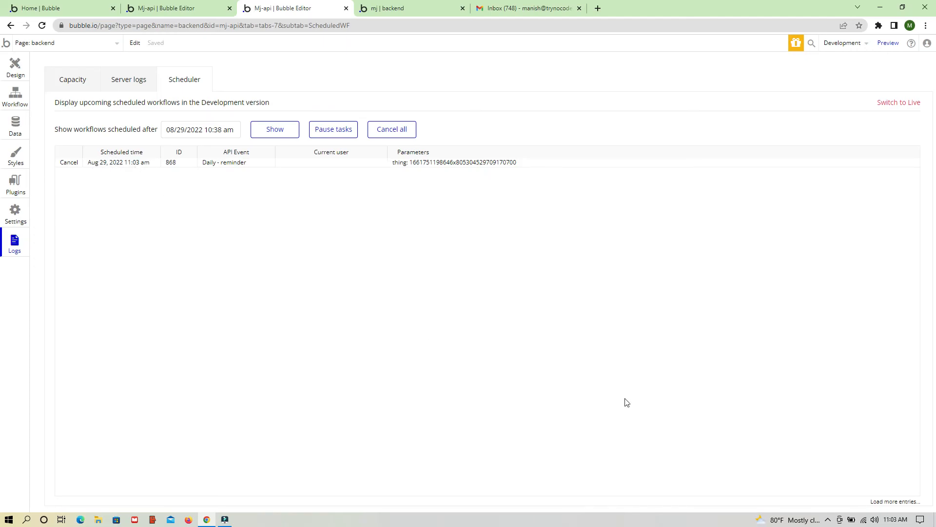
# Step: Open the "testing recurrung event" email in Gmail and recheck the scheduled workflows in Bubble's Scheduler logs
pyautogui.click(534, 9)
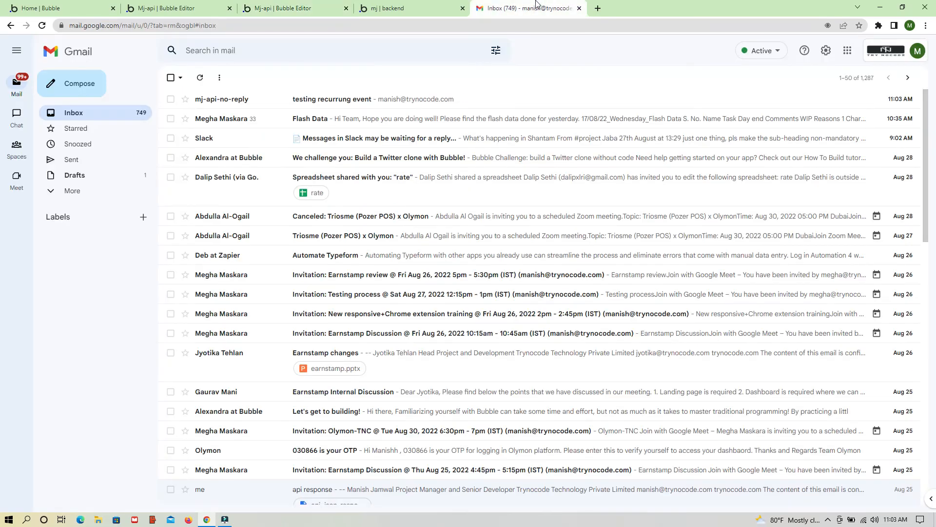
pyautogui.click(329, 104)
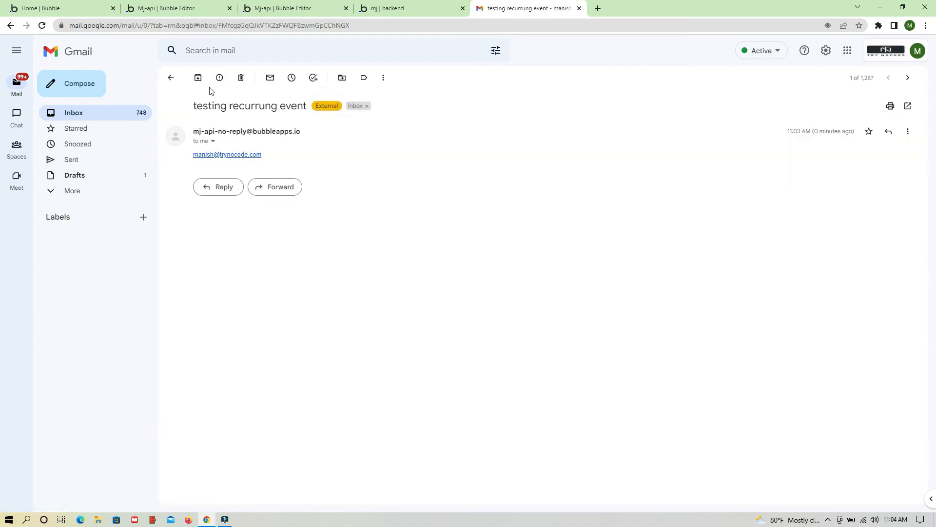
pyautogui.click(282, 7)
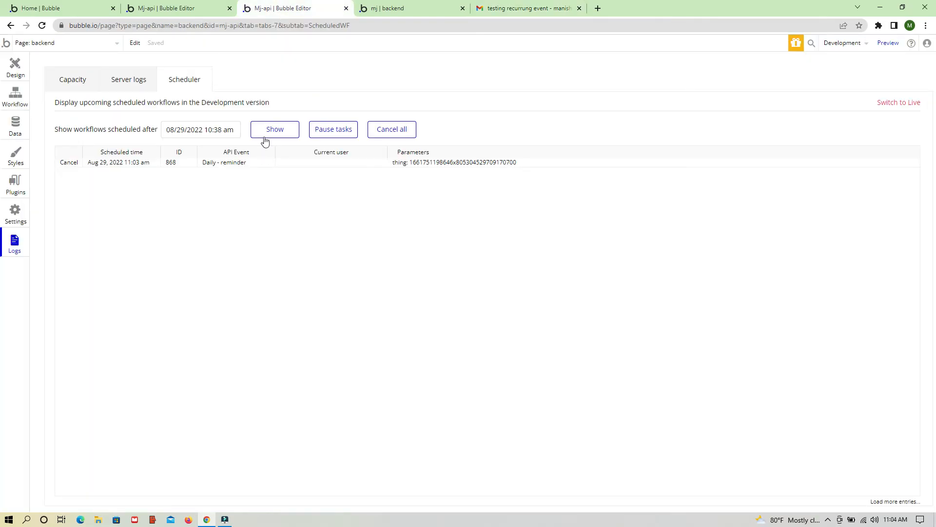
pyautogui.click(272, 130)
# Step: Review the Recurring reminder event's settings in the backend workflows and return to the backend preview page
pyautogui.click(413, 5)
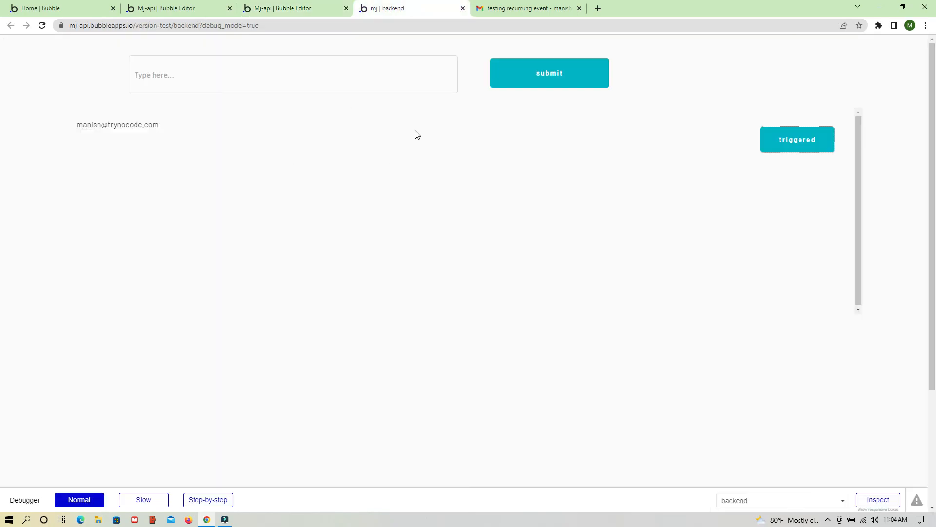
pyautogui.click(282, 5)
pyautogui.click(215, 7)
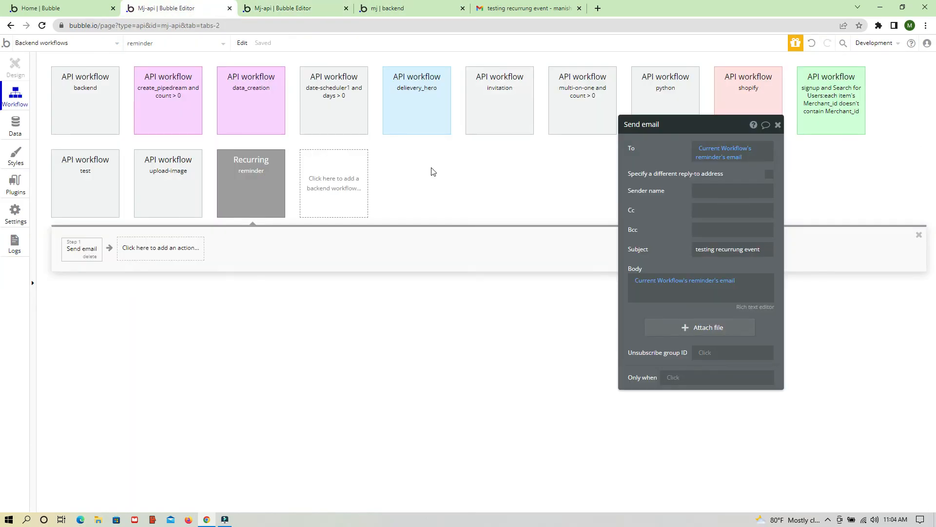
pyautogui.click(234, 182)
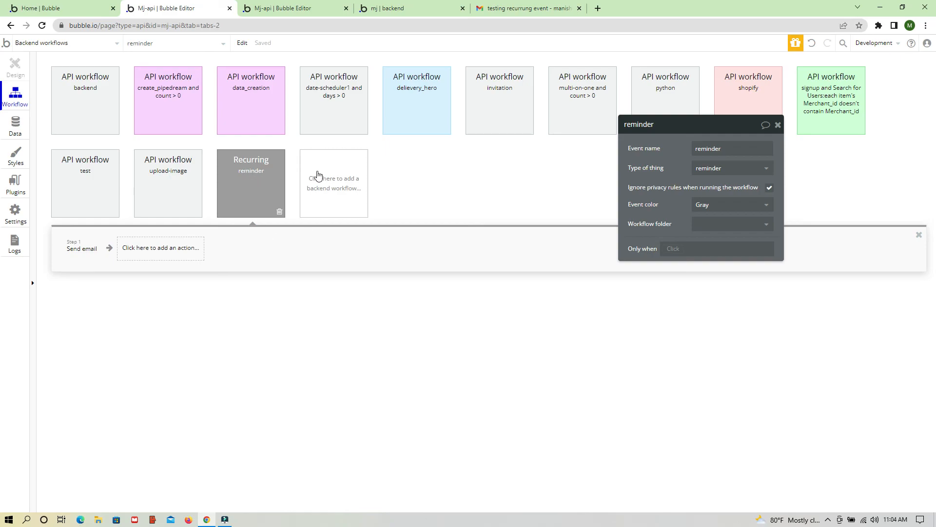
pyautogui.click(399, 5)
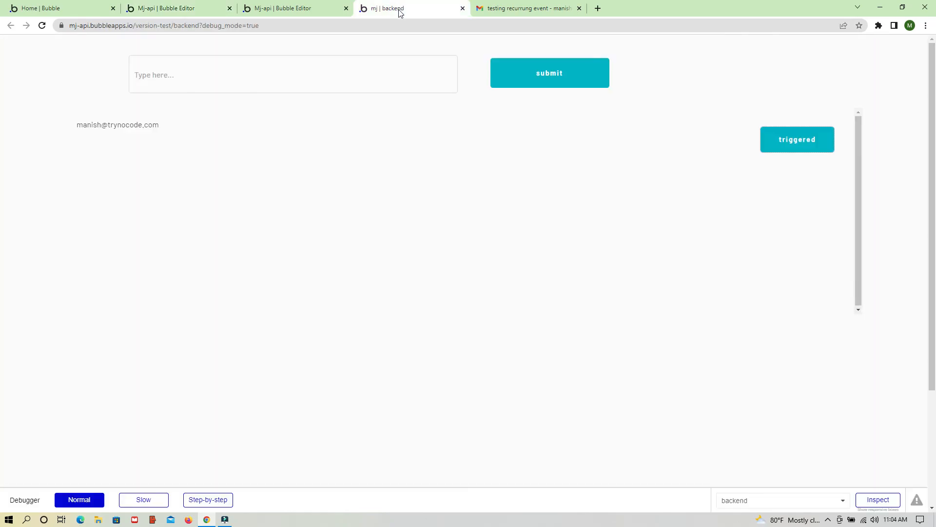